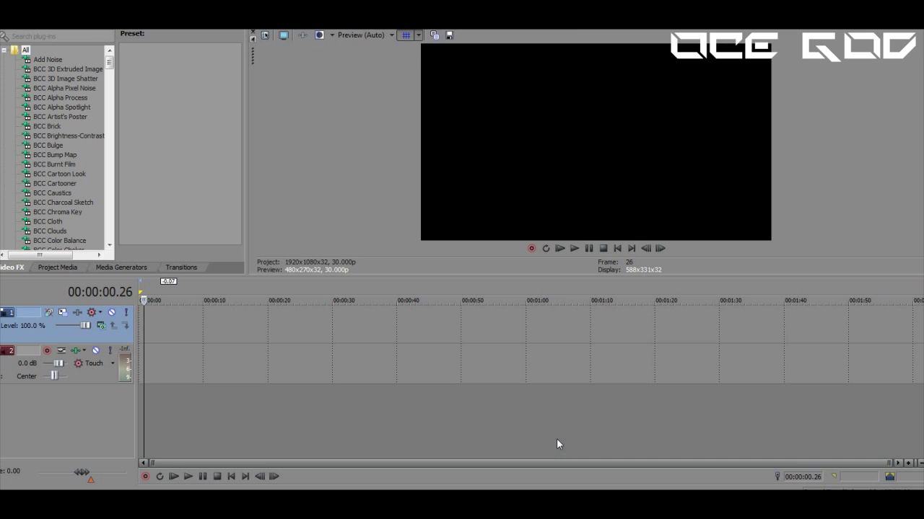
{"action": "left_click", "coordinate": [909, 465]}
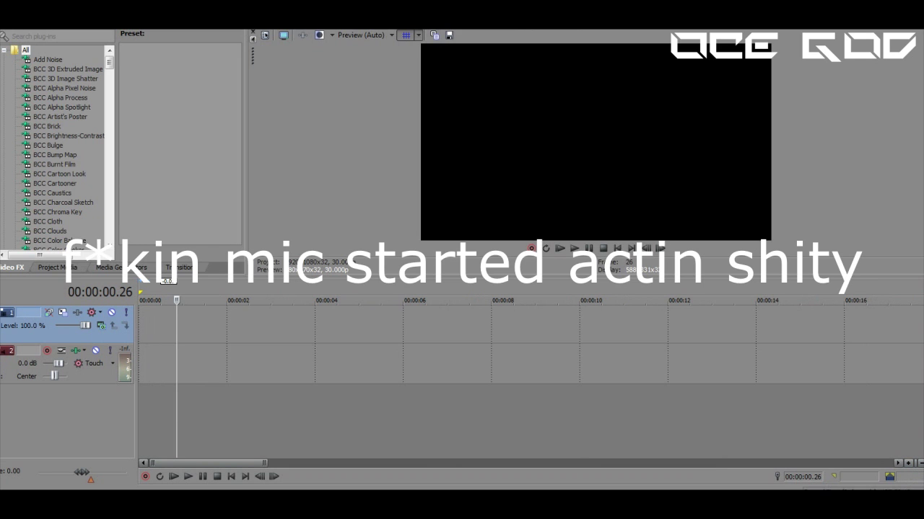
{"action": "key", "text": "alt+Tab"}
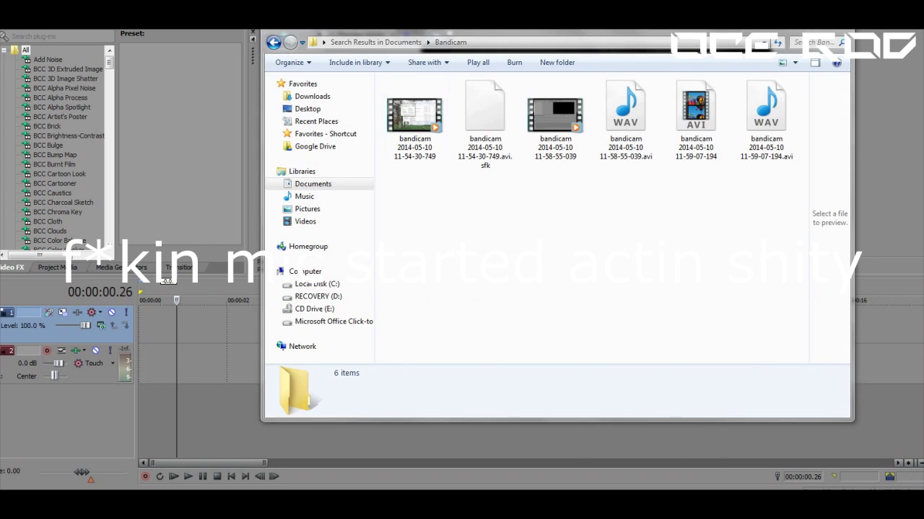
{"action": "key", "text": "alt+Tab"}
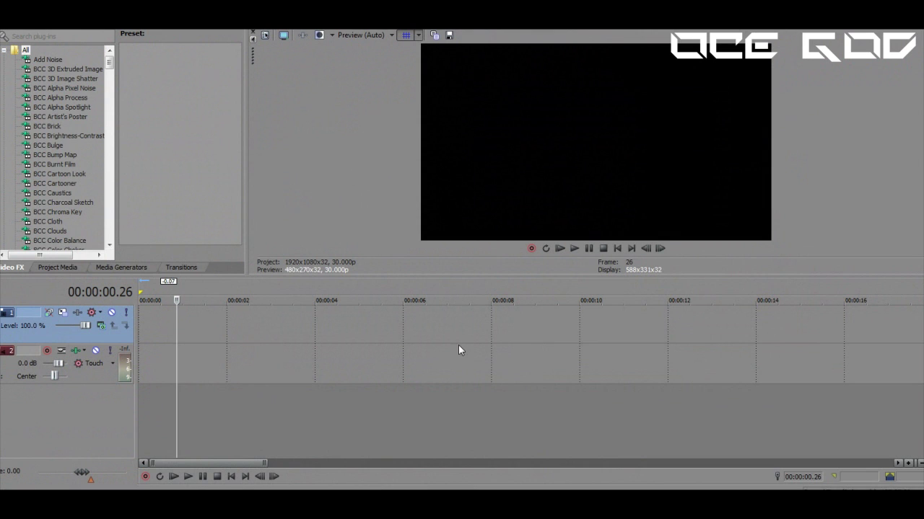
{"action": "mouse_move", "coordinate": [109, 64]}
{"action": "left_mouse_down"}
{"action": "mouse_move", "coordinate": [108, 75]}
{"action": "mouse_move", "coordinate": [109, 61]}
{"action": "left_mouse_up"}
{"action": "left_click", "coordinate": [108, 504]}
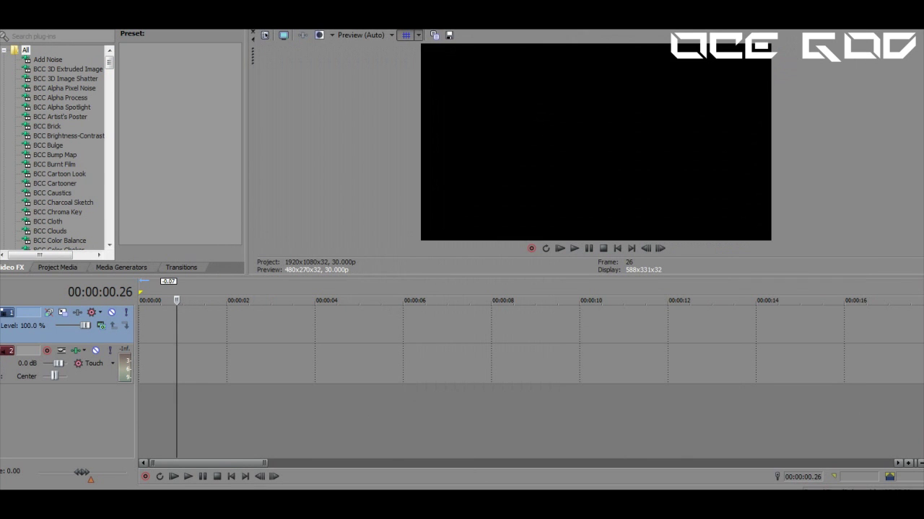
Open the personal user folder in Windows Explorer and search it for "mw2".
{"action": "left_click", "coordinate": [4, 503]}
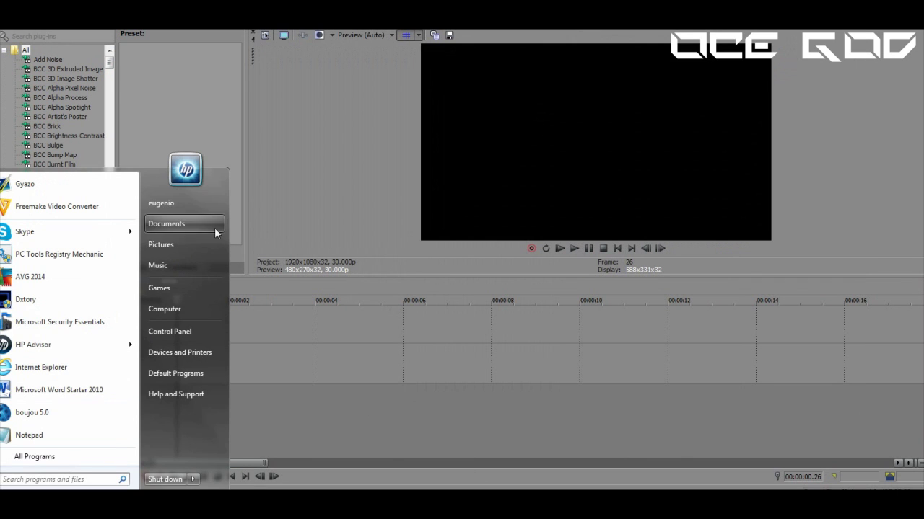
{"action": "left_click", "coordinate": [177, 203]}
{"action": "left_click", "coordinate": [834, 57]}
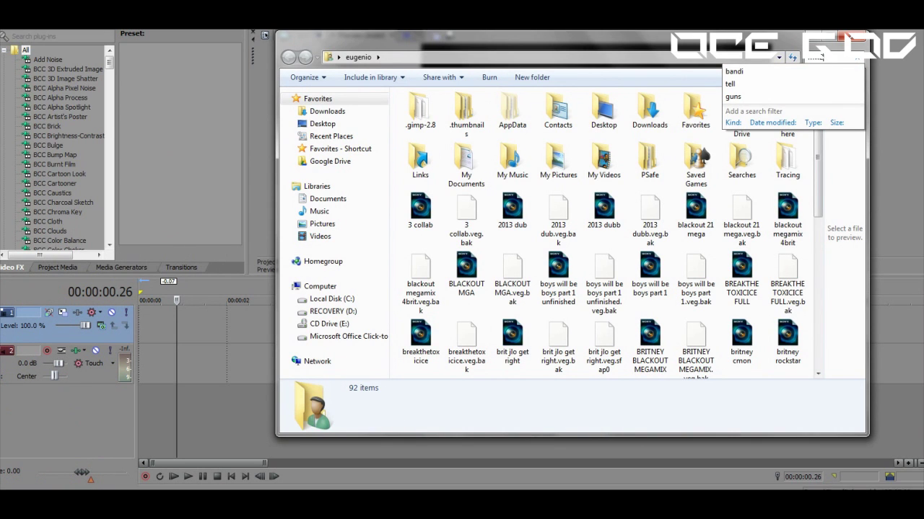
{"action": "type", "text": "mw2"}
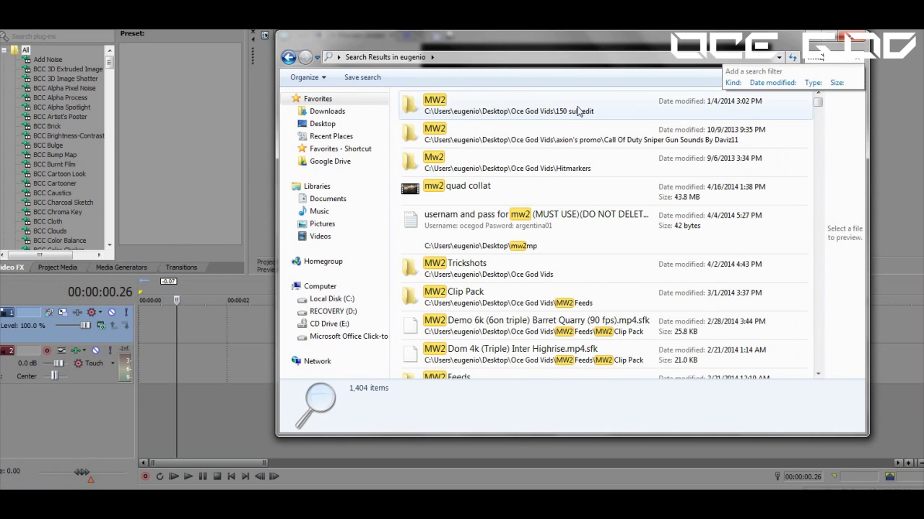
{"action": "double_click", "coordinate": [532, 160]}
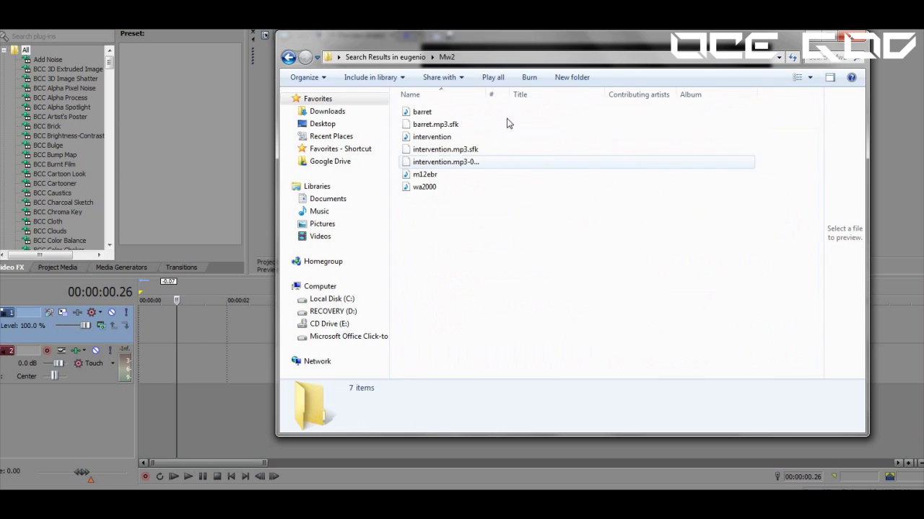
{"action": "left_click", "coordinate": [288, 58]}
{"action": "double_click", "coordinate": [456, 155]}
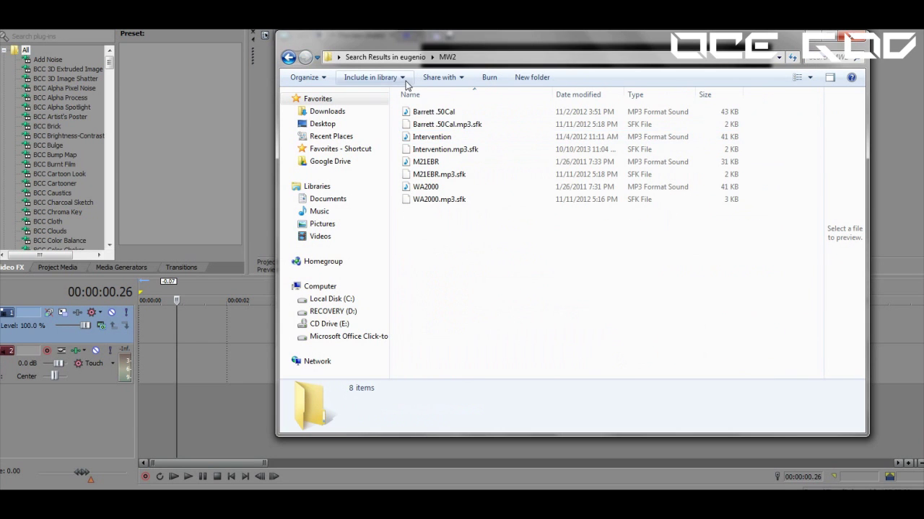
{"action": "left_click", "coordinate": [288, 58]}
Open the MW2 folder inside "150 sub edit" and place the "5 man barret multi terminal" video at the start of the Vegas timeline.
{"action": "double_click", "coordinate": [435, 108]}
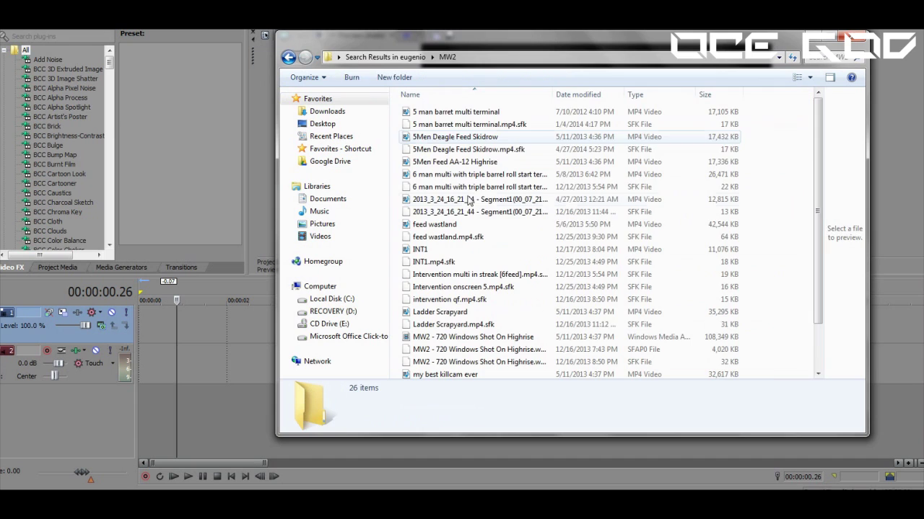
{"action": "left_click_drag", "start_coordinate": [435, 110], "coordinate": [140, 345]}
{"action": "left_click", "coordinate": [231, 254]}
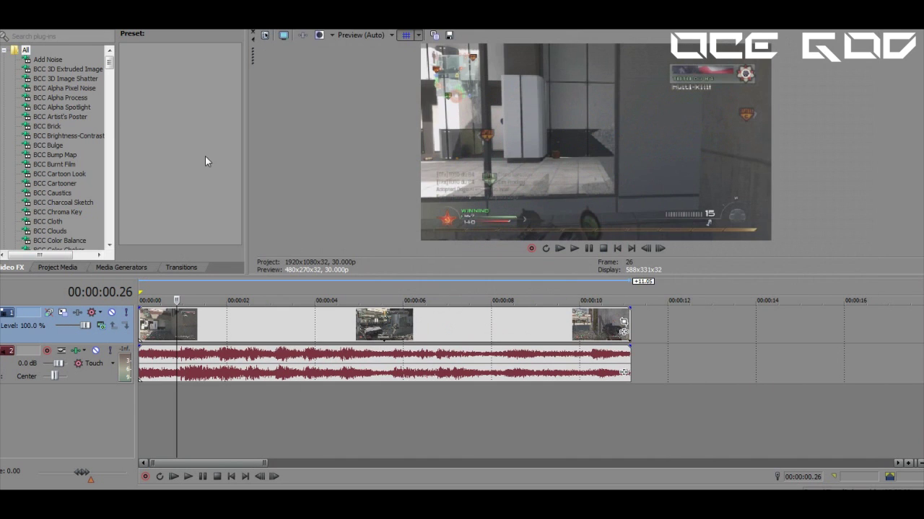
Ungroup the gameplay clip's video and audio, and delete the audio event.
{"action": "left_click", "coordinate": [158, 328]}
{"action": "left_click", "coordinate": [316, 332]}
{"action": "left_click", "coordinate": [248, 318]}
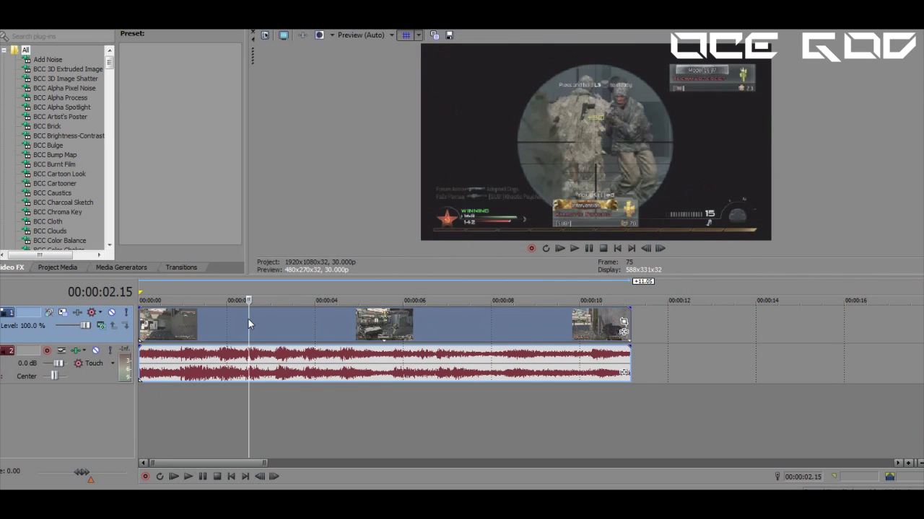
{"action": "key", "text": "u"}
{"action": "left_click_drag", "start_coordinate": [308, 374], "coordinate": [321, 373]}
{"action": "right_click", "coordinate": [322, 374]}
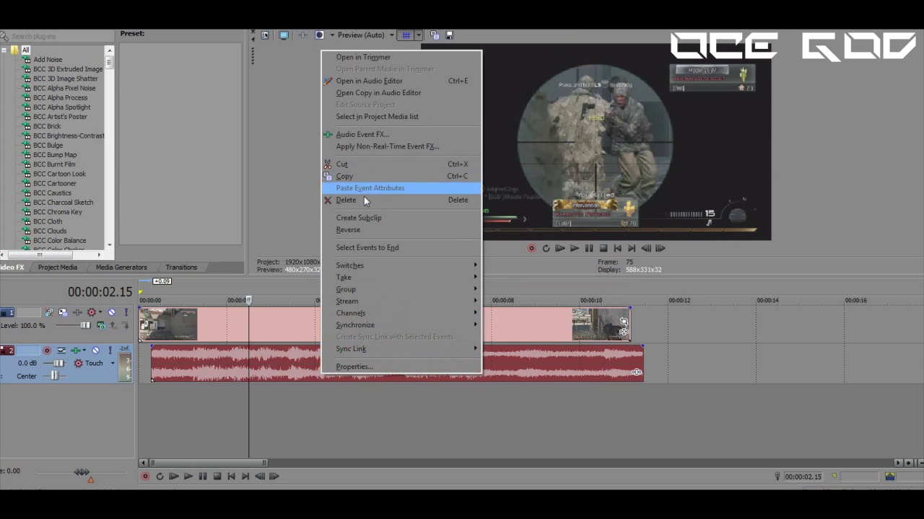
{"action": "left_click", "coordinate": [361, 200]}
Find the scoped-in frame just before the kill and split the video clip there, at 00:00:01.25.
{"action": "left_click", "coordinate": [561, 249]}
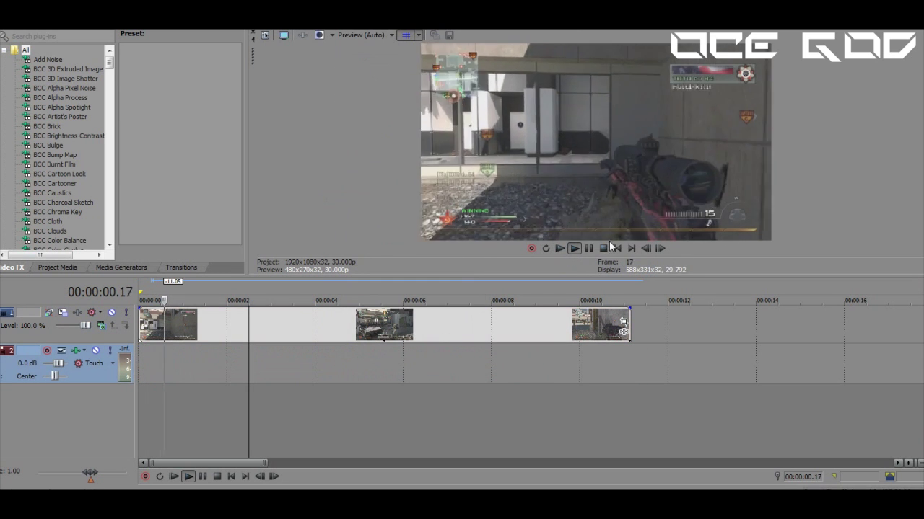
{"action": "left_click", "coordinate": [591, 249]}
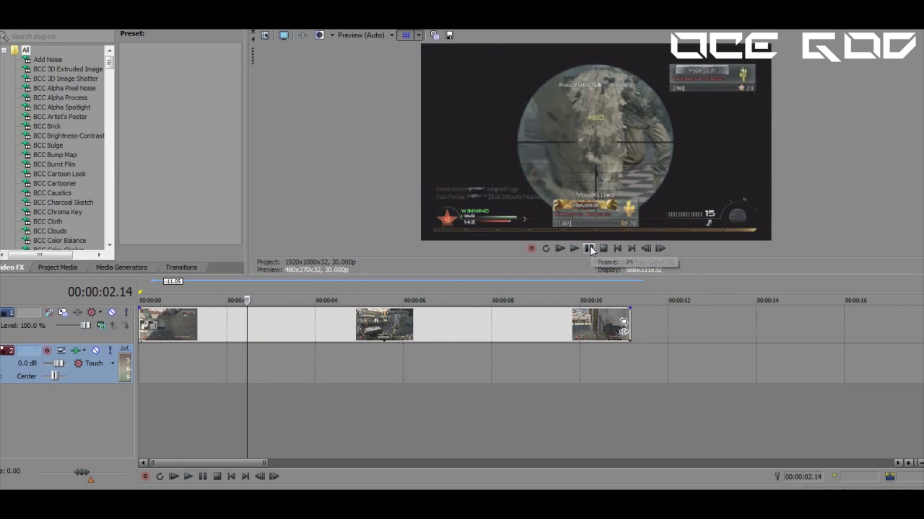
{"action": "left_click", "coordinate": [224, 318]}
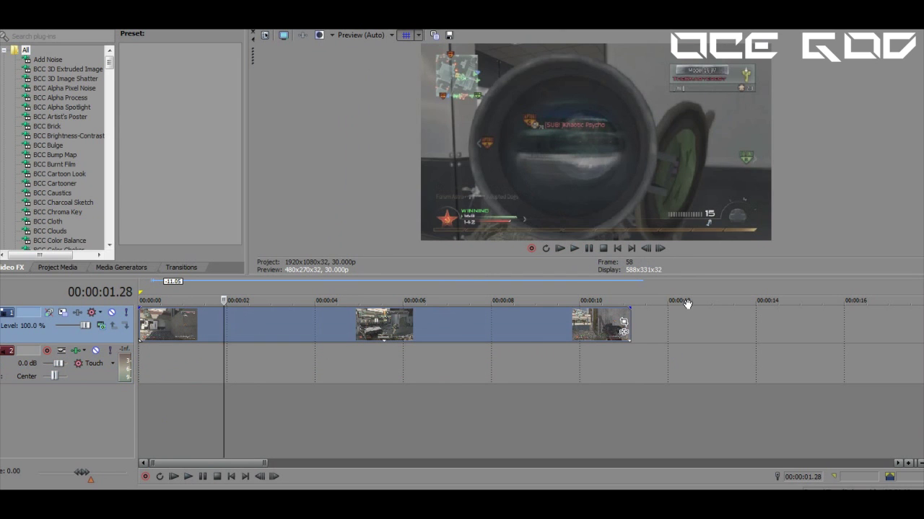
{"action": "left_click", "coordinate": [660, 248]}
{"action": "left_click", "coordinate": [661, 249]}
{"action": "left_click", "coordinate": [661, 248]}
{"action": "left_click", "coordinate": [661, 248]}
{"action": "left_click", "coordinate": [646, 248]}
{"action": "left_click", "coordinate": [647, 248]}
{"action": "left_click", "coordinate": [661, 249]}
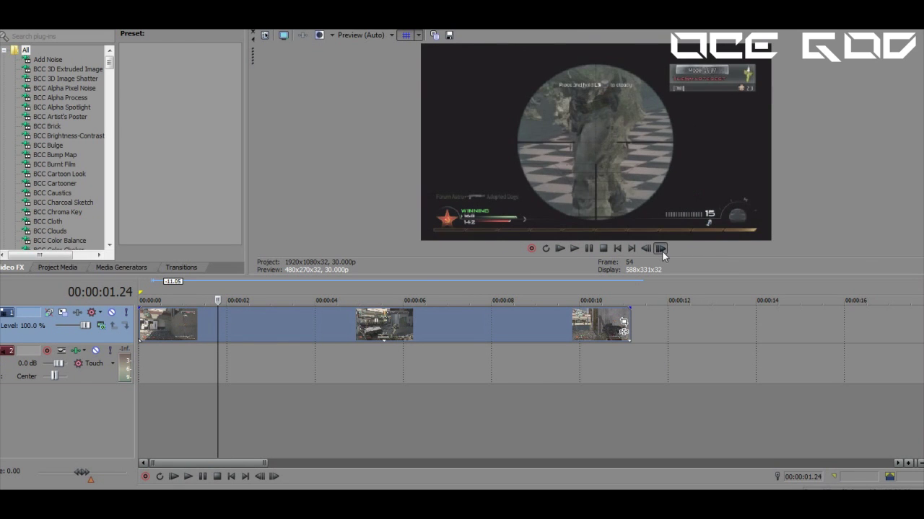
{"action": "left_click", "coordinate": [661, 248]}
{"action": "key", "text": "s"}
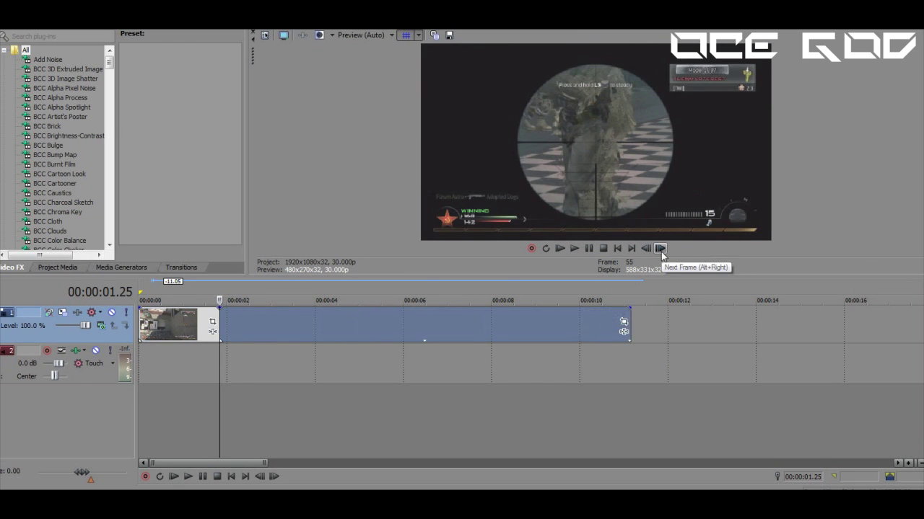
Trim the first clip's start so it lasts about 21 frames, and shift both clips back to the timeline start without a gap.
{"action": "left_click", "coordinate": [909, 464]}
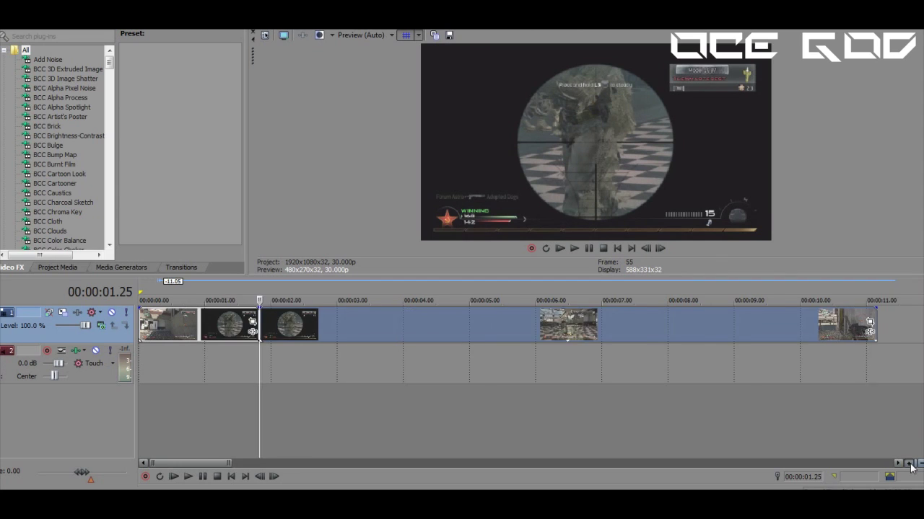
{"action": "left_click", "coordinate": [909, 464]}
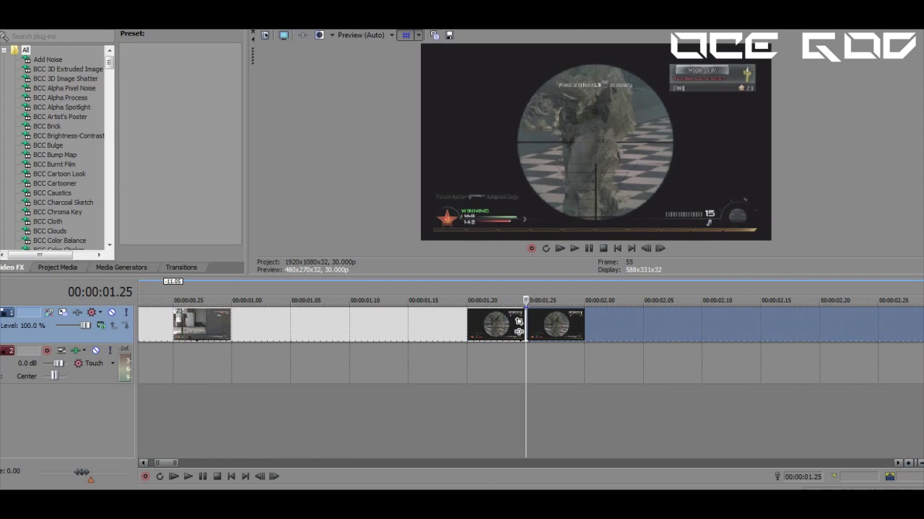
{"action": "left_click", "coordinate": [919, 466]}
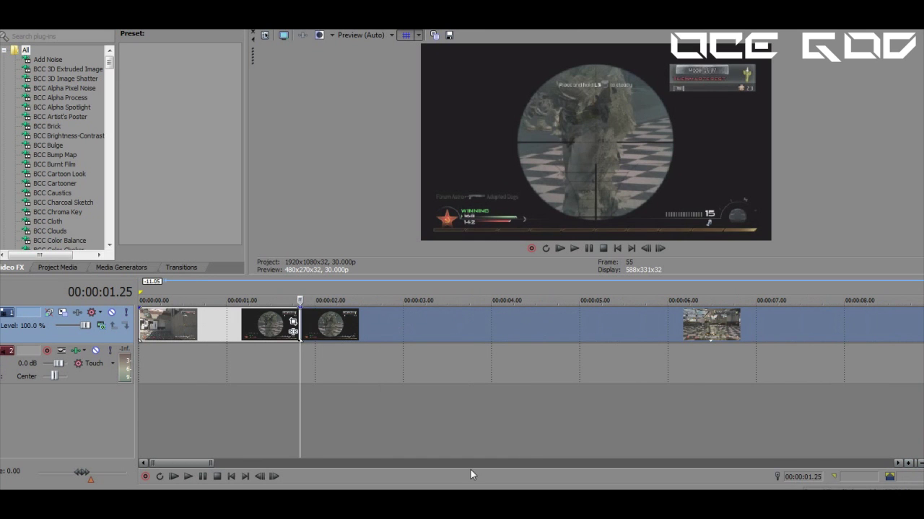
{"action": "left_click_drag", "start_coordinate": [140, 321], "coordinate": [238, 325]}
{"action": "left_click_drag", "start_coordinate": [245, 331], "coordinate": [145, 331]}
{"action": "left_click_drag", "start_coordinate": [368, 340], "coordinate": [259, 329]}
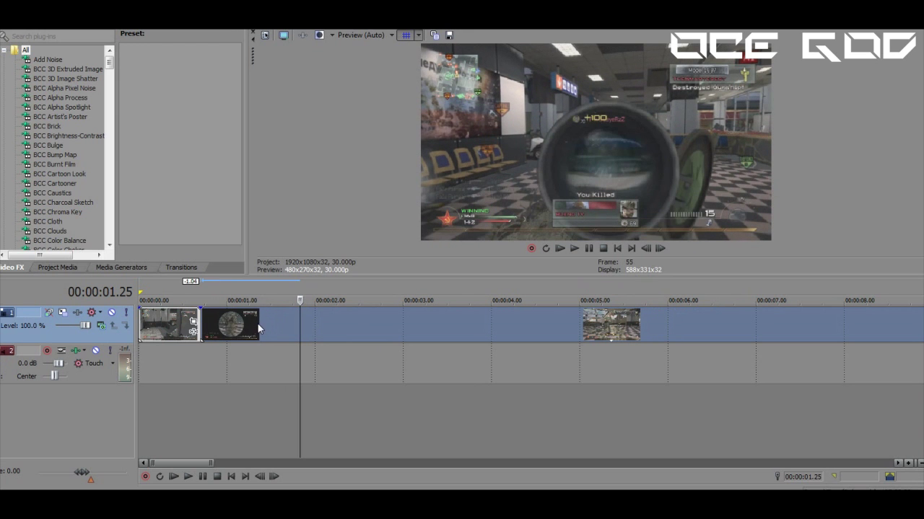
Set both clips on either side of the cut to Disable resample in their event properties.
{"action": "left_click", "coordinate": [201, 323]}
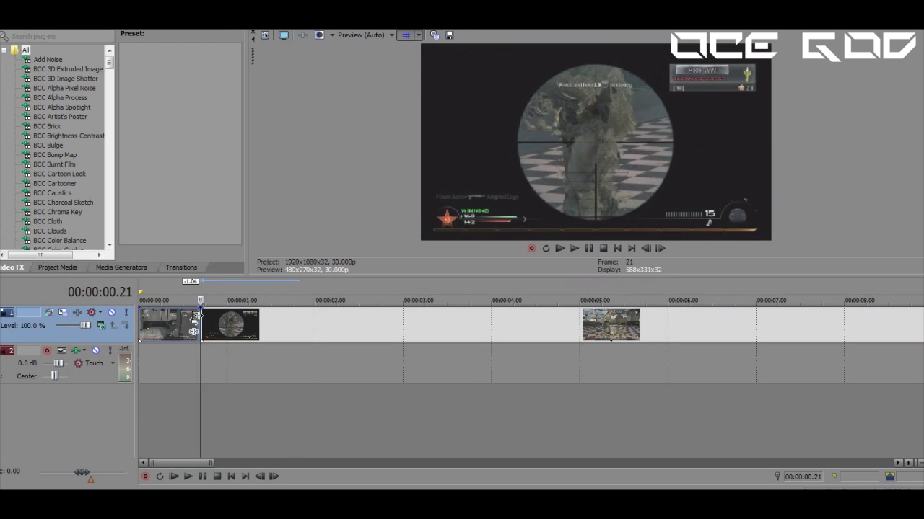
{"action": "left_click", "coordinate": [909, 464]}
{"action": "left_click", "coordinate": [909, 463]}
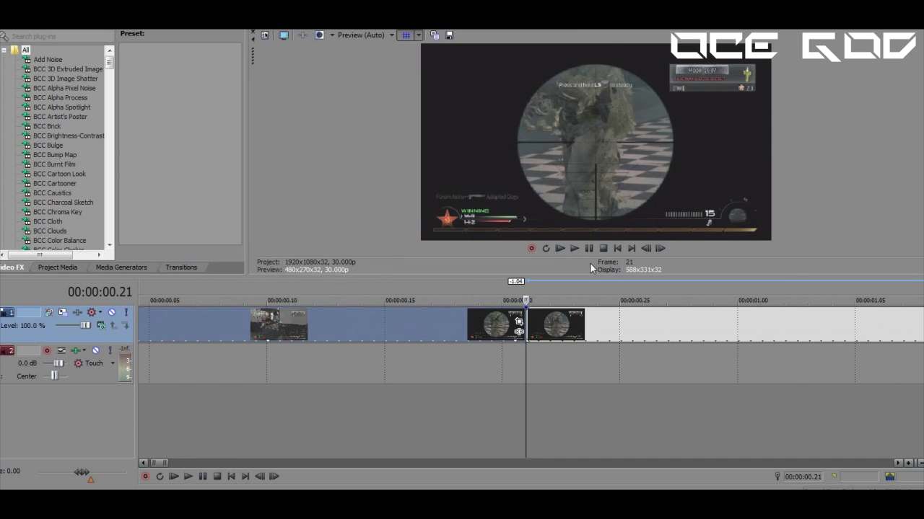
{"action": "right_click", "coordinate": [448, 335]}
{"action": "left_click", "coordinate": [476, 330]}
{"action": "left_click", "coordinate": [416, 204]}
{"action": "left_click", "coordinate": [502, 366]}
{"action": "right_click", "coordinate": [586, 325]}
{"action": "left_click", "coordinate": [595, 315]}
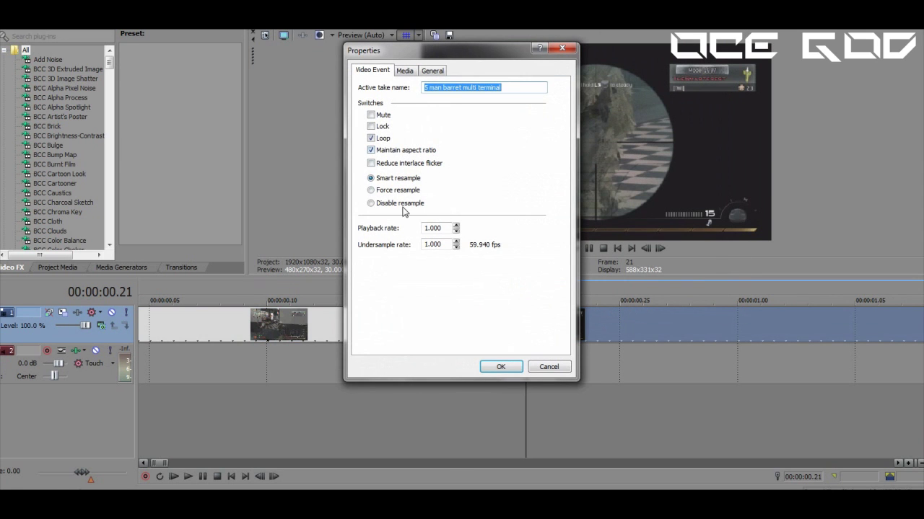
{"action": "left_click", "coordinate": [403, 205]}
{"action": "left_click", "coordinate": [501, 366]}
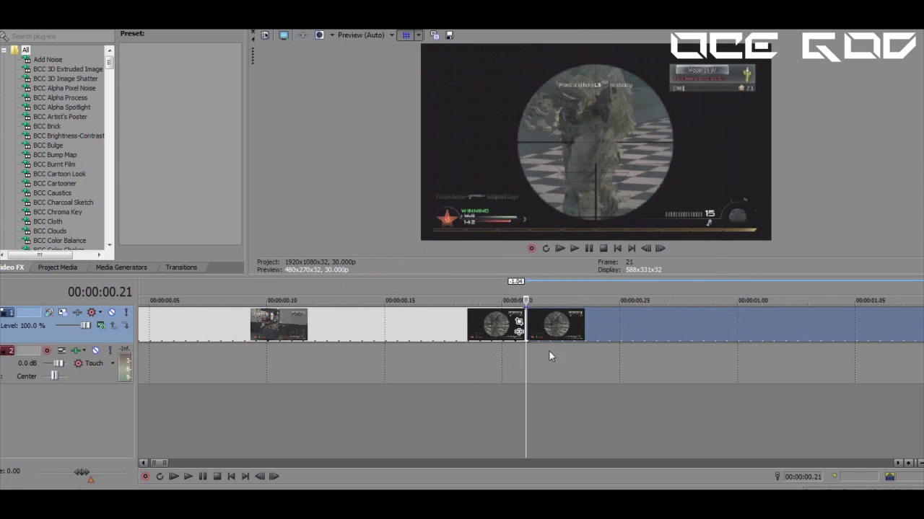
Open Pan/Crop for the first clip and, at its first frame, shrink the crop to zoom in and tilt it slightly.
{"action": "left_click", "coordinate": [661, 249]}
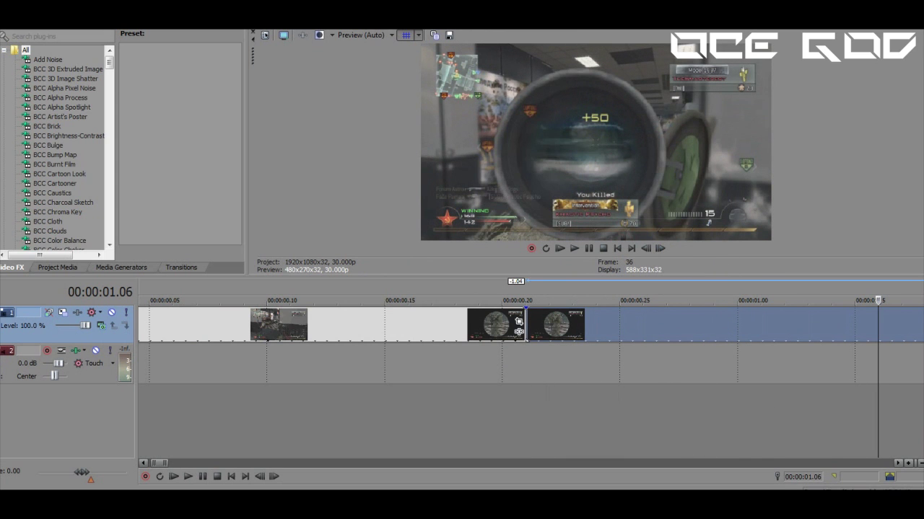
{"action": "left_click", "coordinate": [921, 465]}
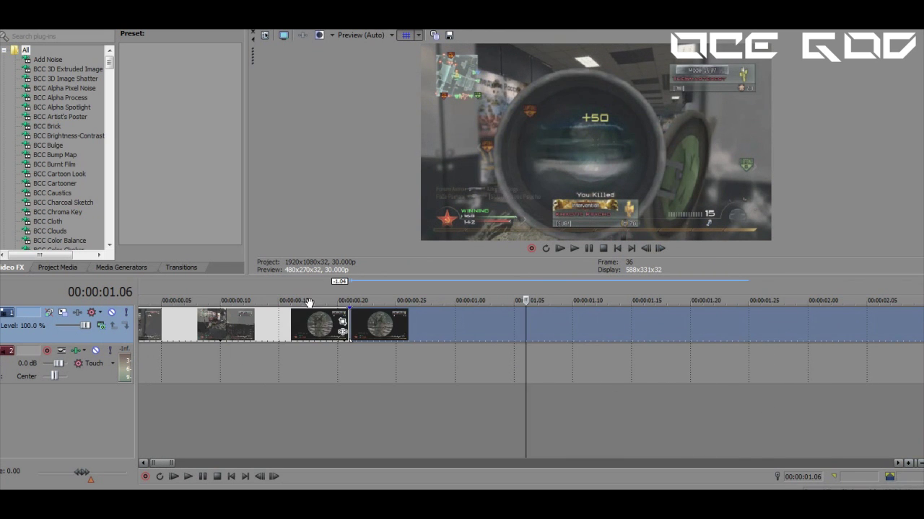
{"action": "left_click", "coordinate": [349, 317]}
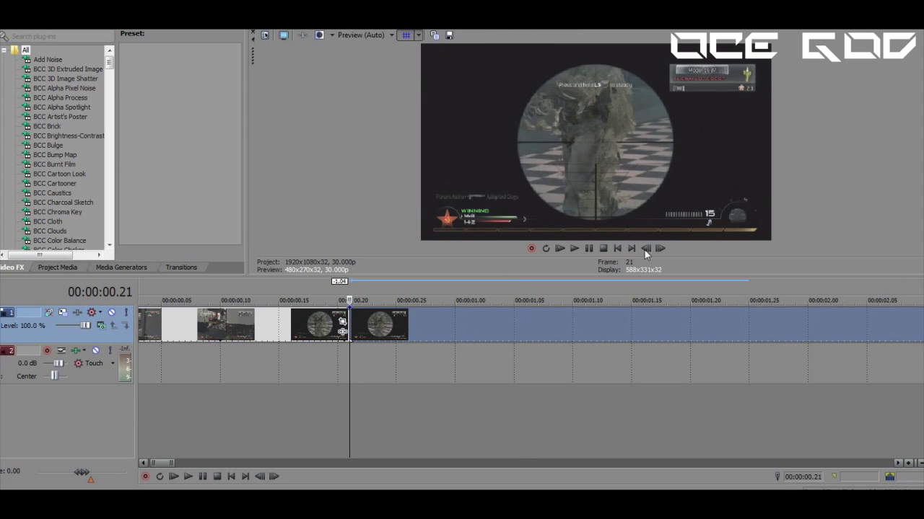
{"action": "left_click", "coordinate": [343, 323]}
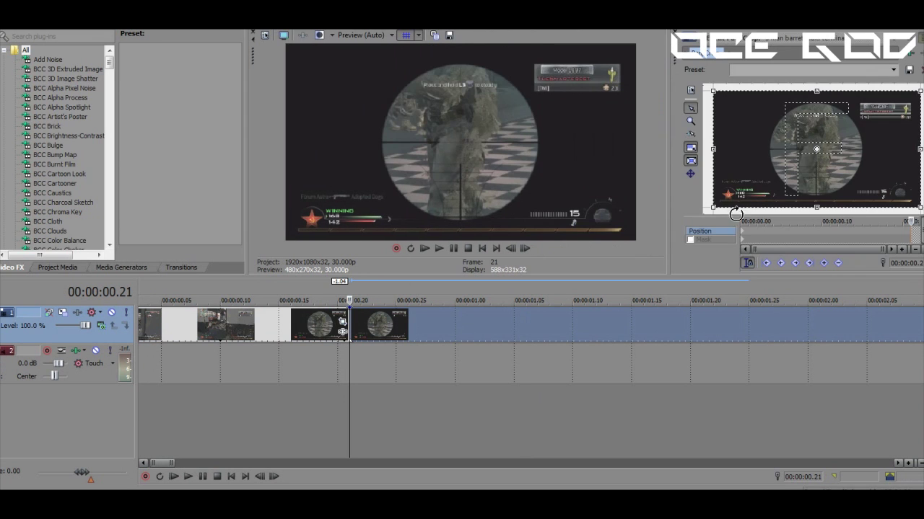
{"action": "left_click", "coordinate": [745, 232]}
{"action": "key", "text": "Left"}
{"action": "left_click_drag", "start_coordinate": [920, 155], "coordinate": [900, 157]}
{"action": "left_click_drag", "start_coordinate": [907, 153], "coordinate": [907, 157]}
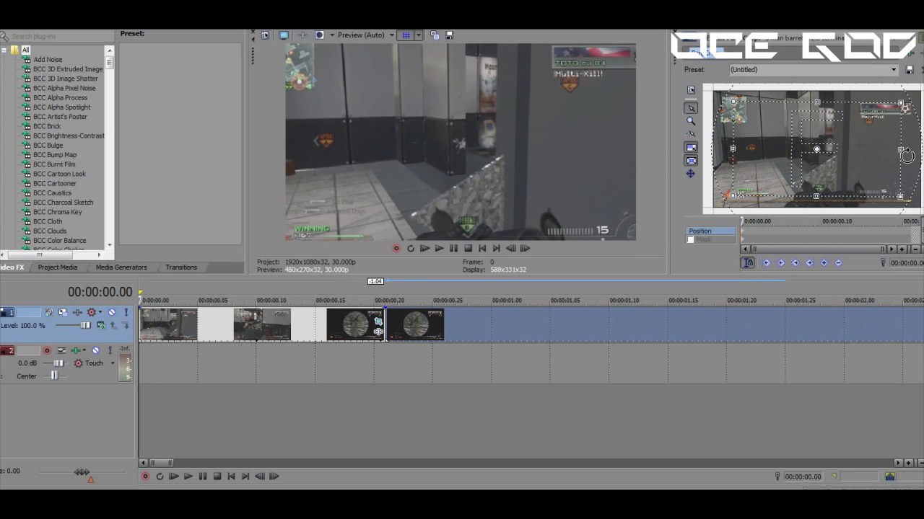
Enlarge the crop back to nearly the full frame at the first clip's end, and play back the zoom.
{"action": "left_click", "coordinate": [914, 232]}
{"action": "left_click_drag", "start_coordinate": [901, 173], "coordinate": [920, 168]}
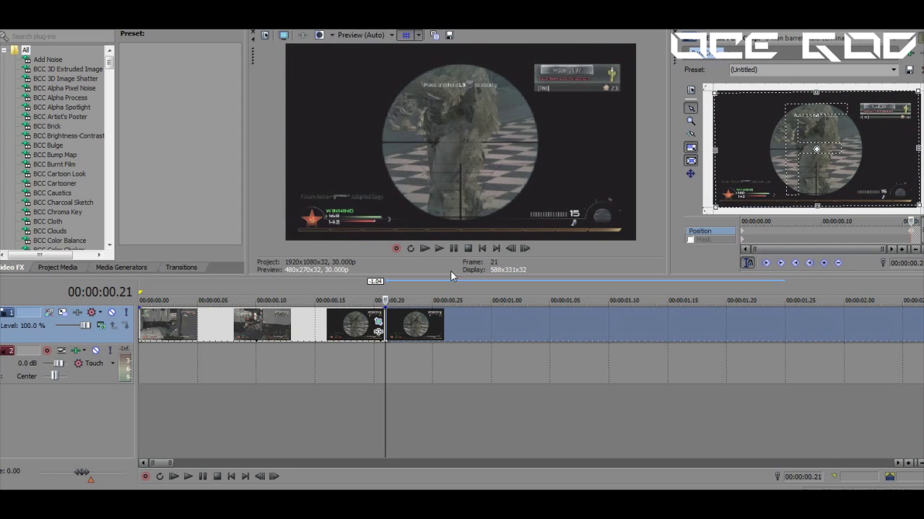
{"action": "left_click", "coordinate": [425, 248]}
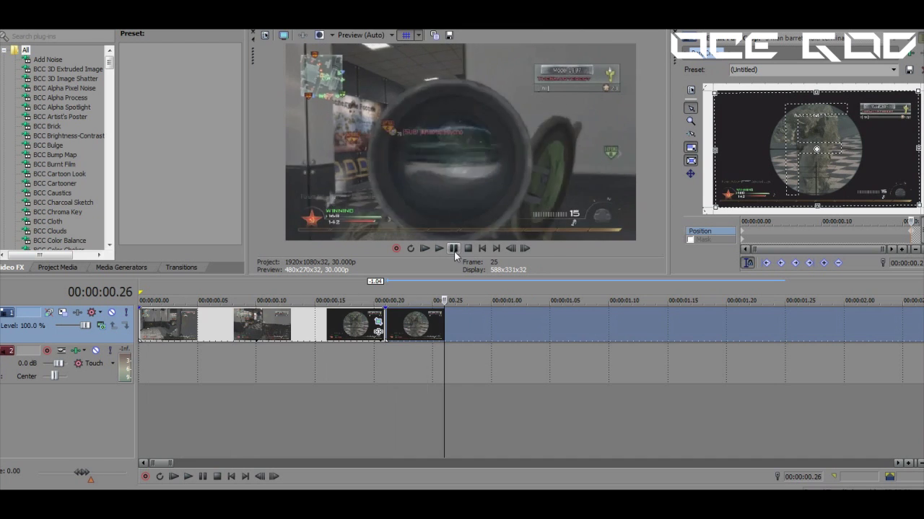
Add a Pan/Crop position keyframe at frame 7 of the first clip.
{"action": "left_click", "coordinate": [257, 325]}
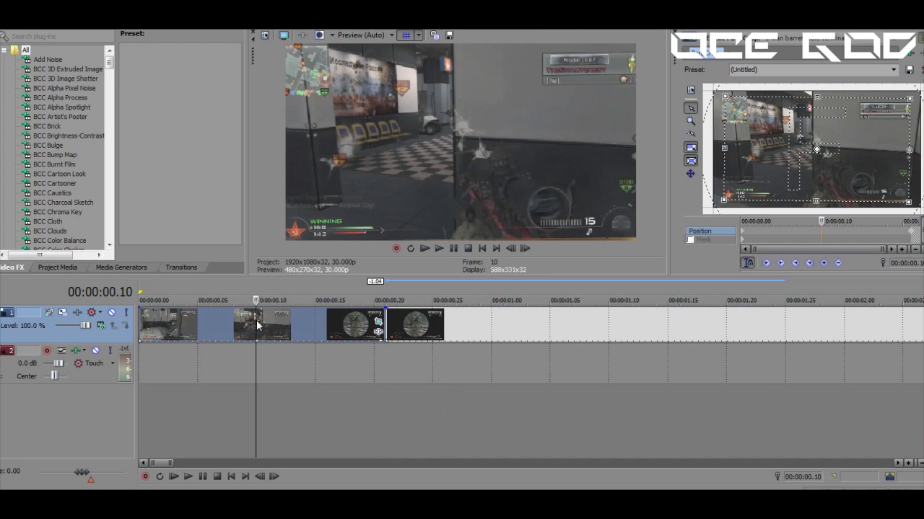
{"action": "left_click", "coordinate": [511, 252]}
{"action": "left_click", "coordinate": [511, 251]}
{"action": "left_click", "coordinate": [511, 251]}
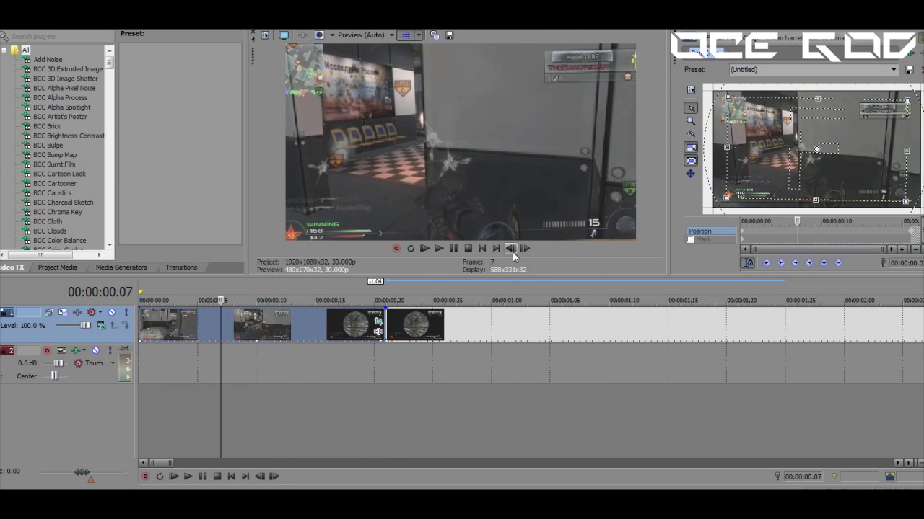
{"action": "left_click", "coordinate": [822, 264]}
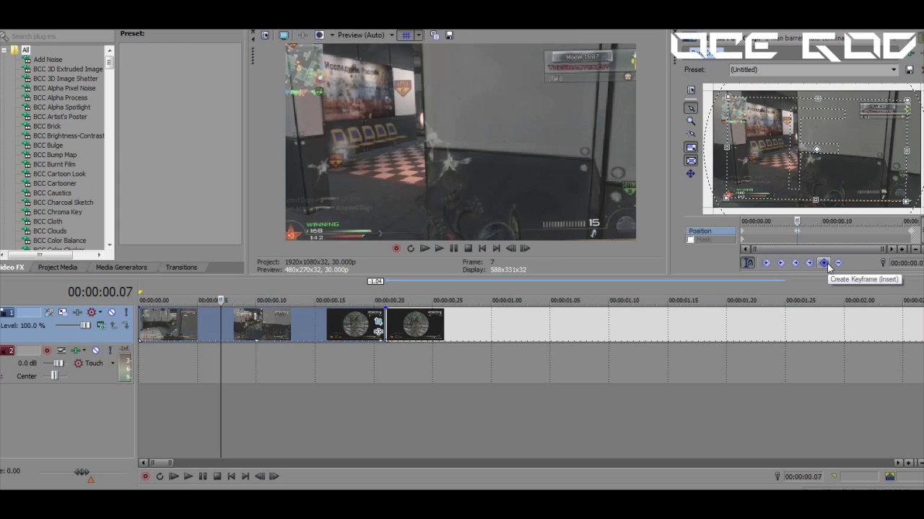
Shrink the first clip's crop slightly at frame 10 for an extra zoom-in, and play back the result.
{"action": "left_click", "coordinate": [526, 248]}
{"action": "left_click", "coordinate": [525, 248]}
{"action": "left_click", "coordinate": [526, 248]}
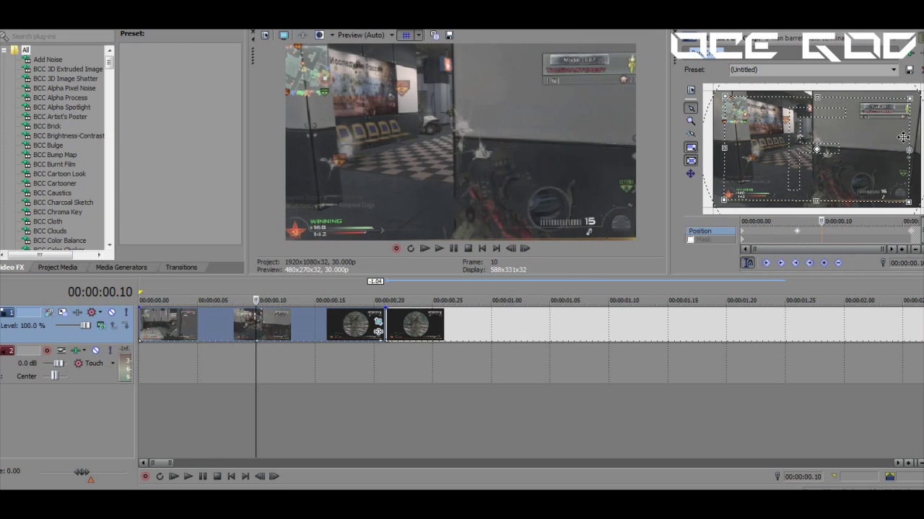
{"action": "left_click_drag", "start_coordinate": [914, 138], "coordinate": [901, 137]}
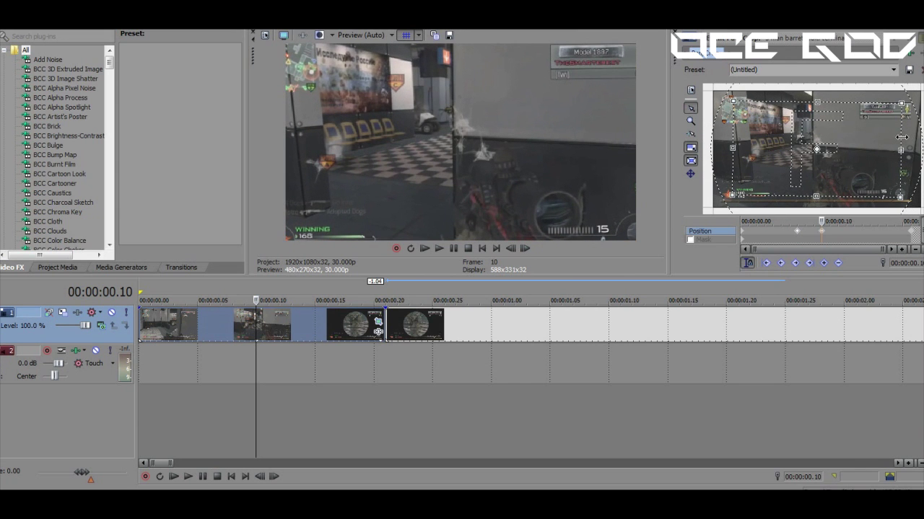
{"action": "left_click", "coordinate": [426, 249]}
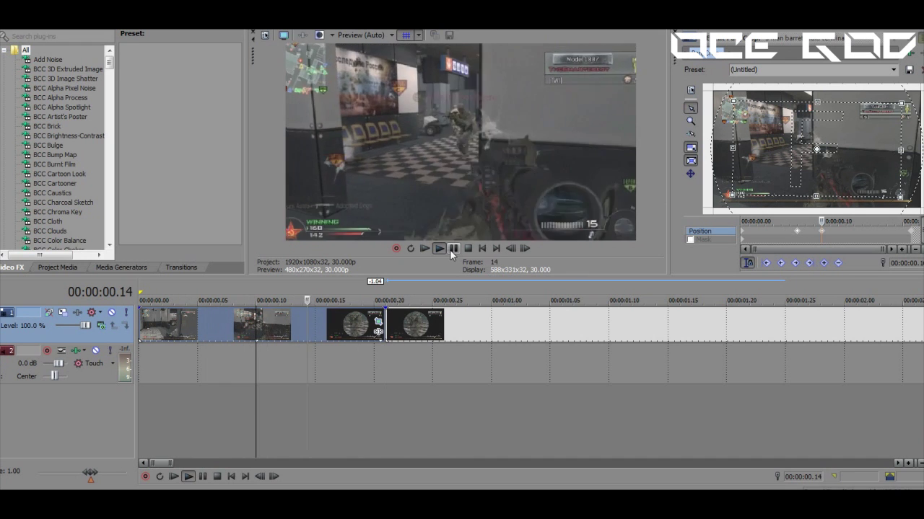
{"action": "left_click", "coordinate": [453, 249]}
{"action": "left_click", "coordinate": [453, 249]}
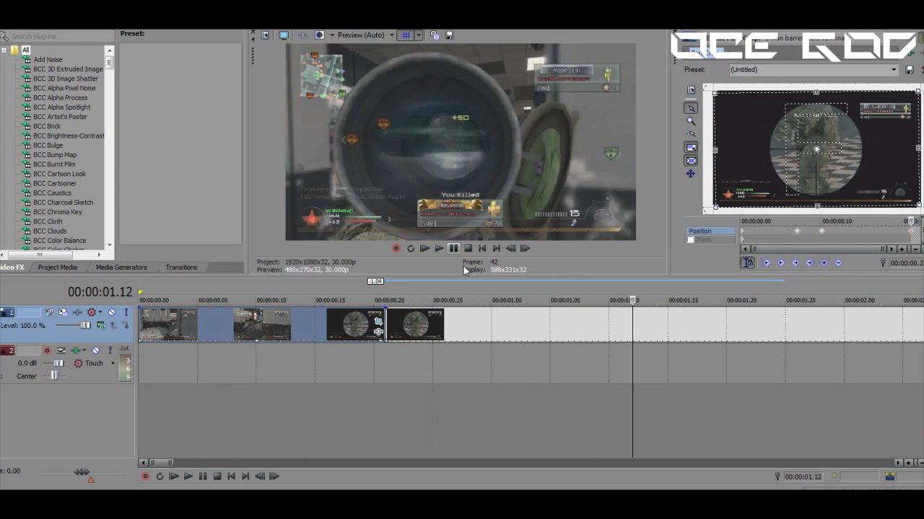
Add a velocity envelope to the first clip and raise its whole line to about 245 %.
{"action": "left_click", "coordinate": [511, 318]}
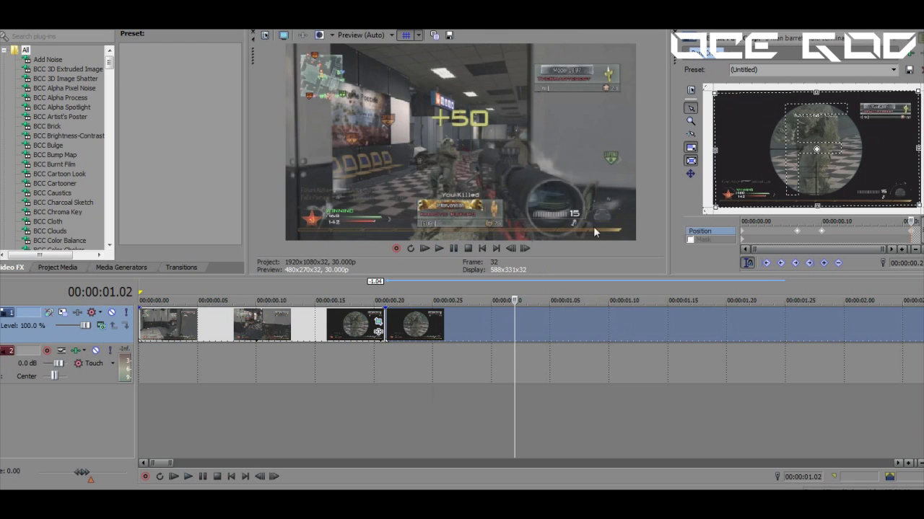
{"action": "left_click", "coordinate": [525, 248]}
{"action": "left_click", "coordinate": [526, 249]}
{"action": "right_click", "coordinate": [332, 337]}
{"action": "mouse_move", "coordinate": [448, 217]}
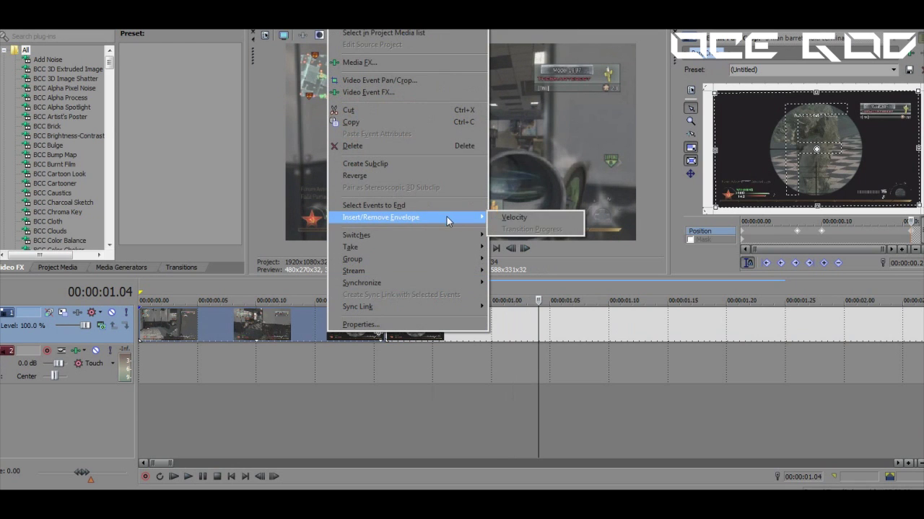
{"action": "left_click", "coordinate": [509, 217]}
{"action": "left_click_drag", "start_coordinate": [343, 325], "coordinate": [349, 311]}
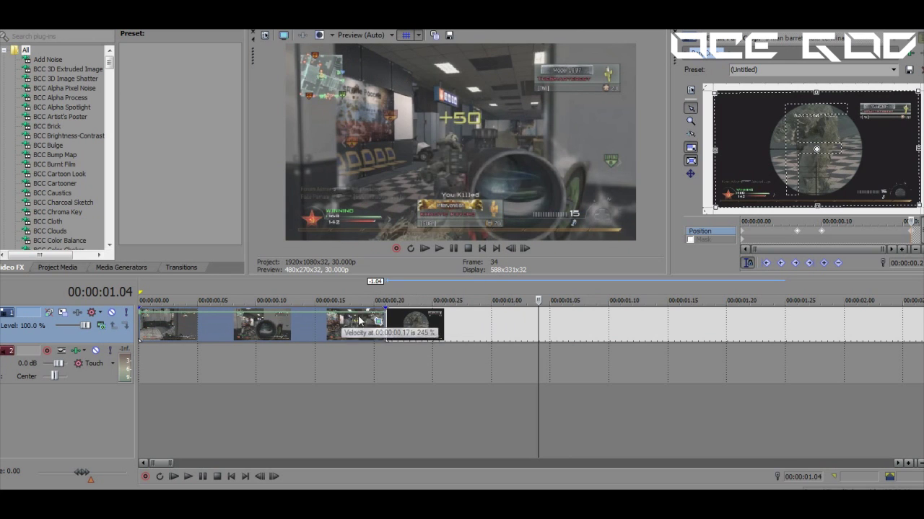
{"action": "left_click", "coordinate": [390, 310]}
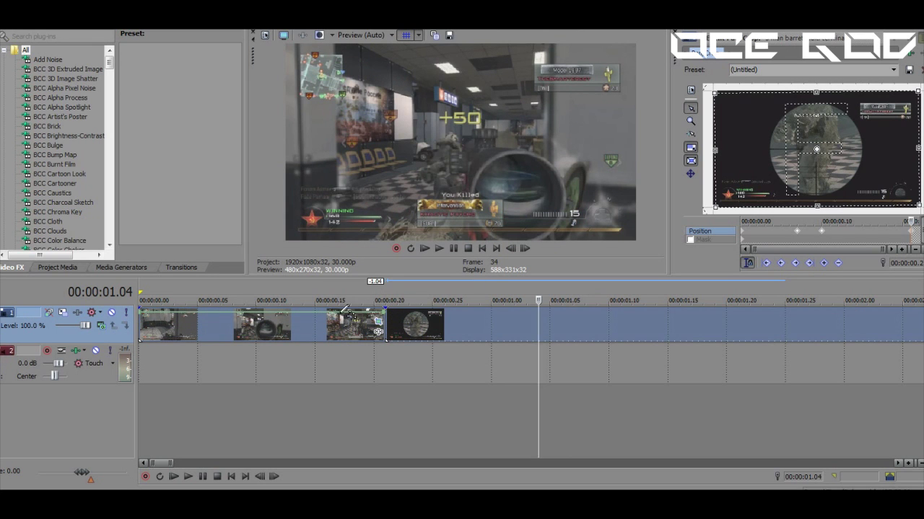
Add velocity points near both ends of the first clip, lower the section between them to about 66 %, and play it back.
{"action": "left_click_drag", "start_coordinate": [343, 317], "coordinate": [163, 332]}
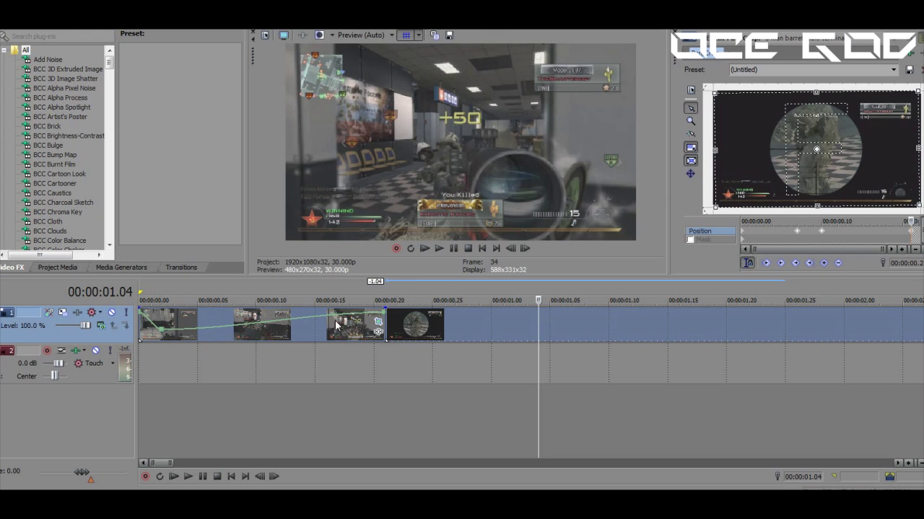
{"action": "left_click_drag", "start_coordinate": [340, 320], "coordinate": [354, 332]}
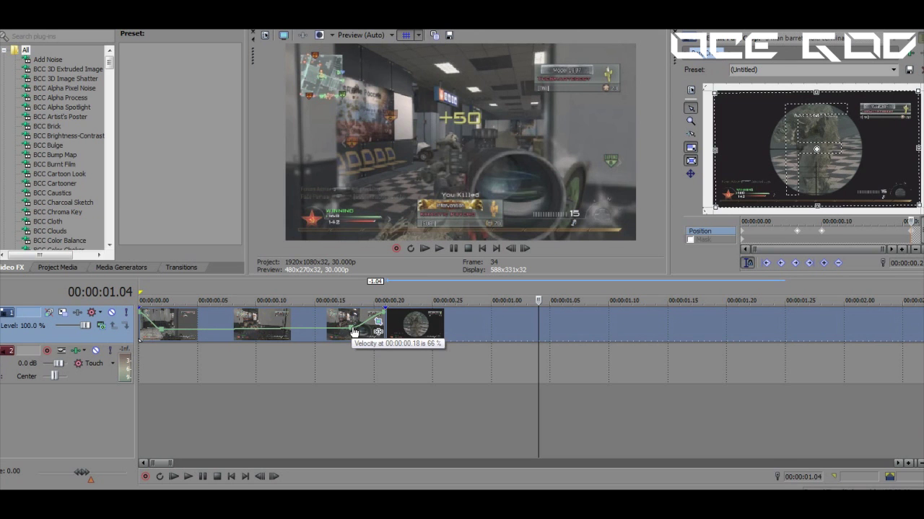
{"action": "left_click", "coordinate": [429, 248]}
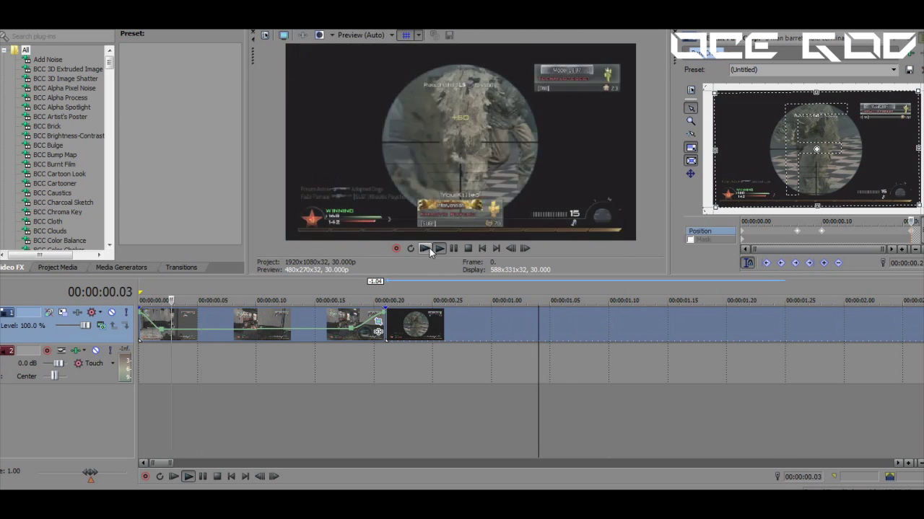
{"action": "left_click", "coordinate": [452, 248]}
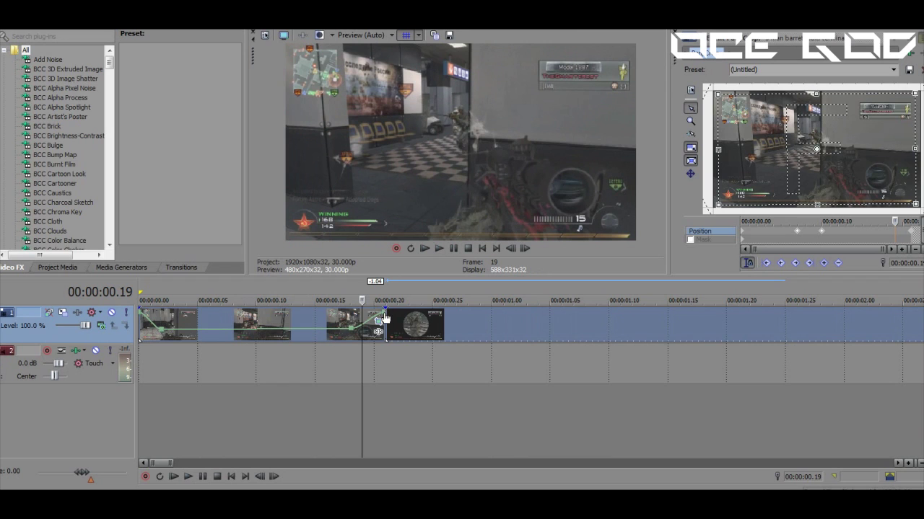
Play back the first clip's speed ramp from the start and check the frames following the cut.
{"action": "left_click", "coordinate": [425, 248]}
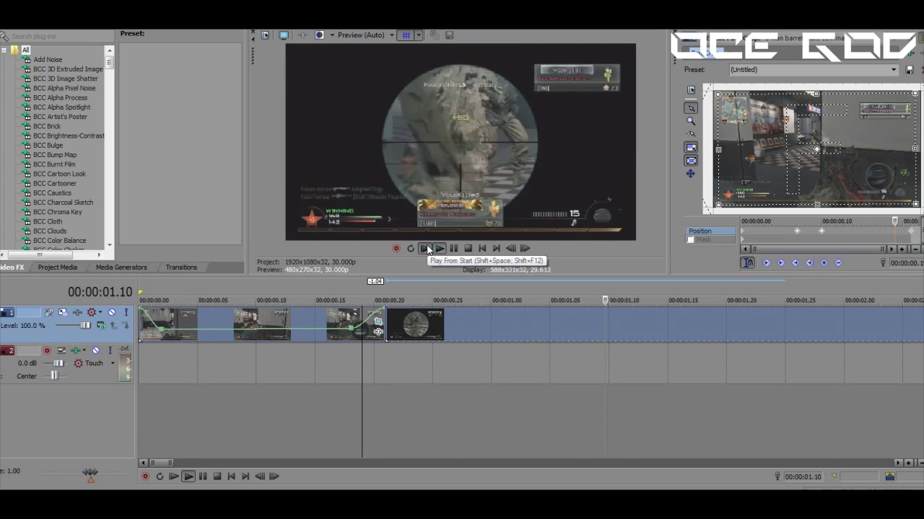
{"action": "left_click", "coordinate": [427, 248]}
{"action": "left_click", "coordinate": [429, 248]}
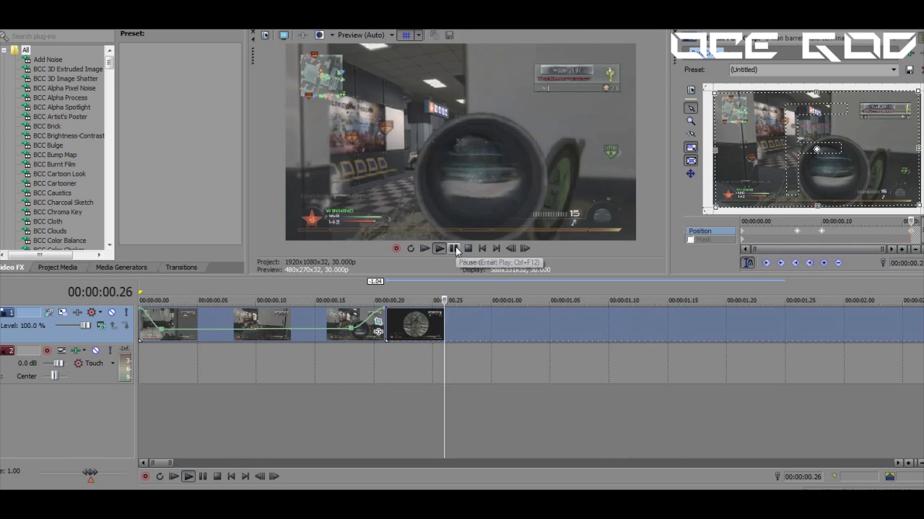
{"action": "left_click", "coordinate": [455, 248]}
{"action": "left_click", "coordinate": [500, 362]}
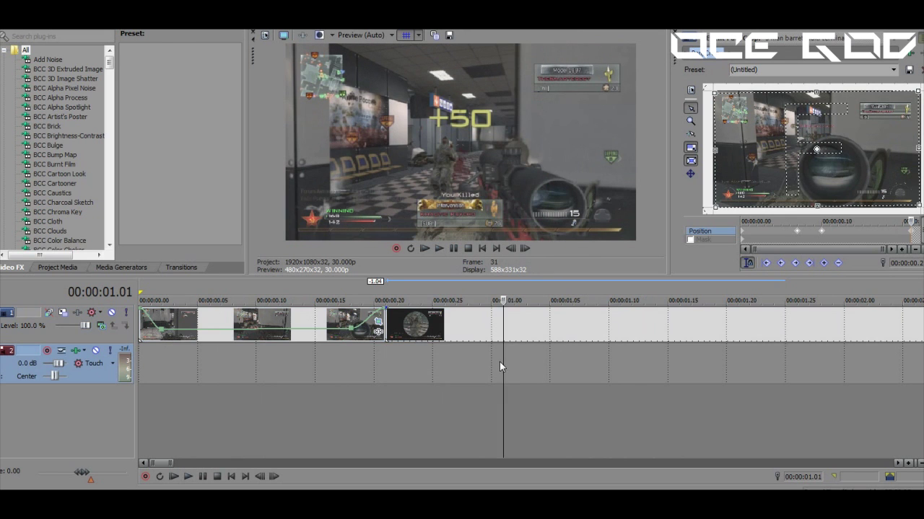
{"action": "left_click", "coordinate": [524, 248]}
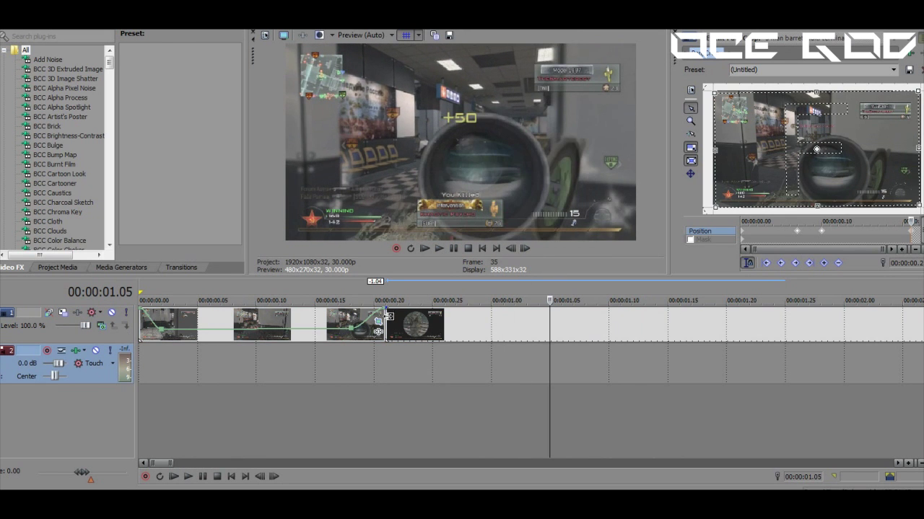
From the Mw2 folder in Windows Explorer, place the barret gun sound on the audio track starting at the cut.
{"action": "left_click", "coordinate": [386, 318]}
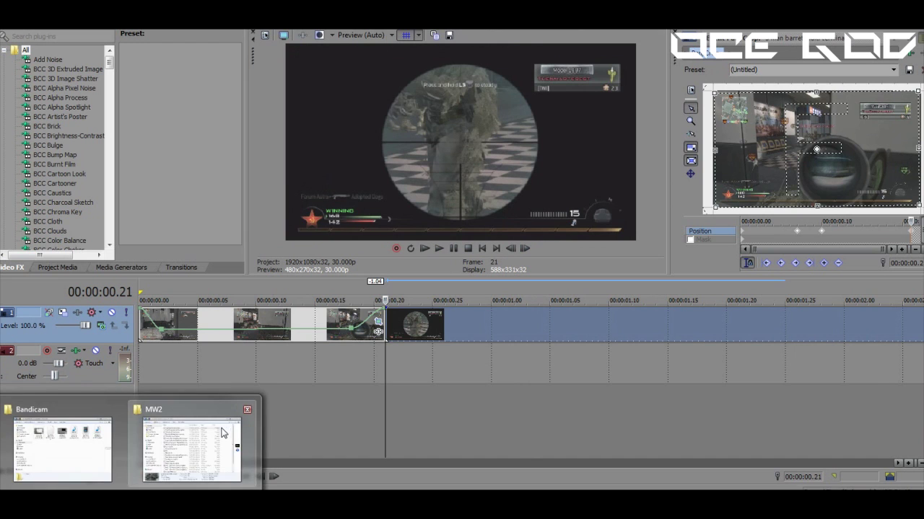
{"action": "left_click", "coordinate": [219, 440]}
{"action": "left_click", "coordinate": [289, 58]}
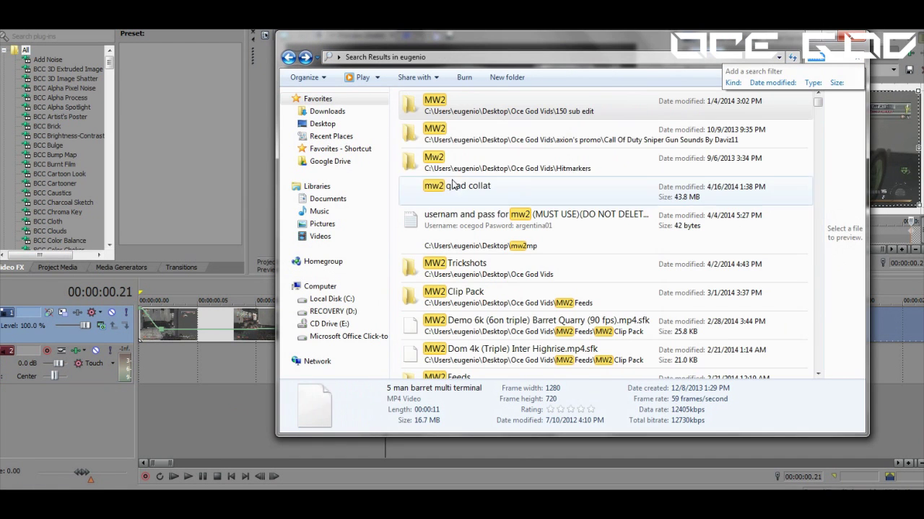
{"action": "double_click", "coordinate": [464, 155]}
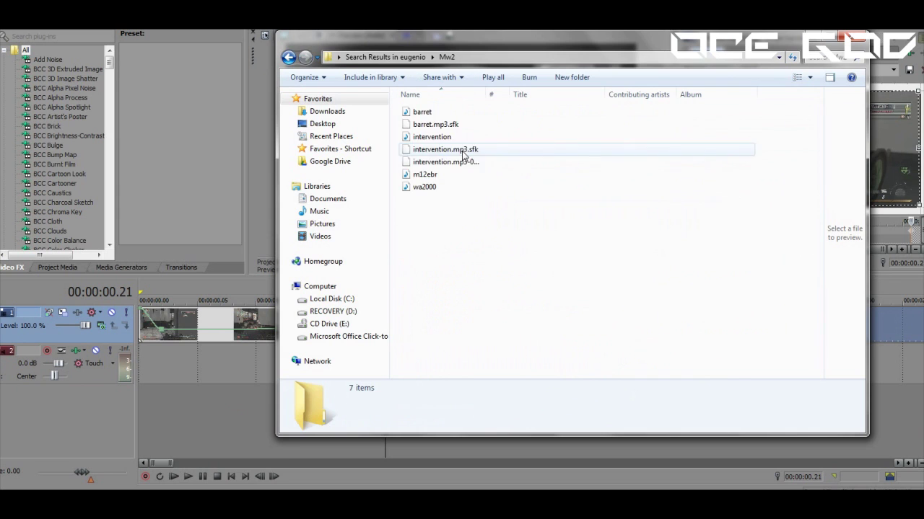
{"action": "left_click_drag", "start_coordinate": [547, 44], "coordinate": [658, 94]}
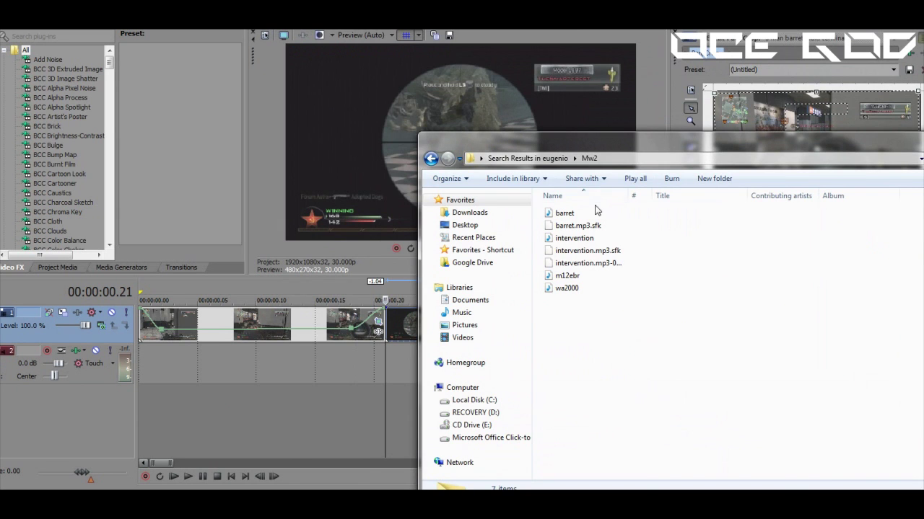
{"action": "left_click_drag", "start_coordinate": [581, 214], "coordinate": [348, 330]}
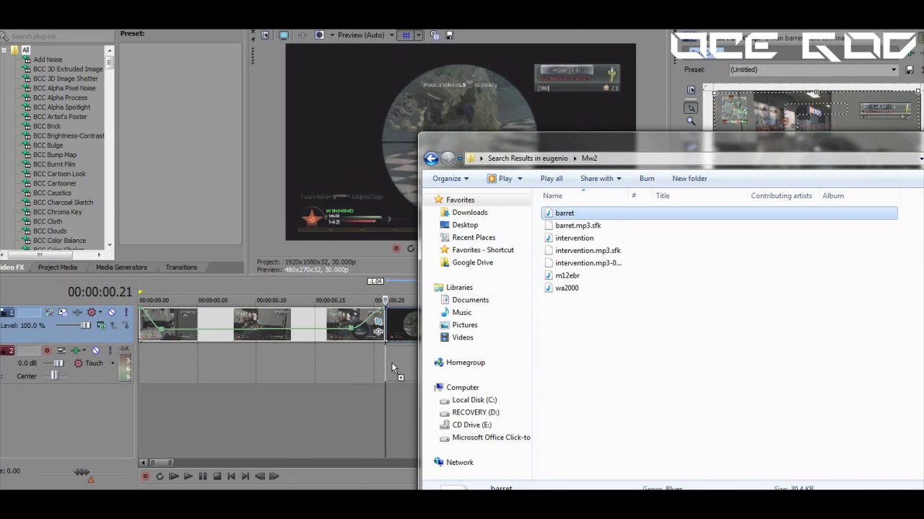
{"action": "left_click_drag", "start_coordinate": [391, 363], "coordinate": [391, 363]}
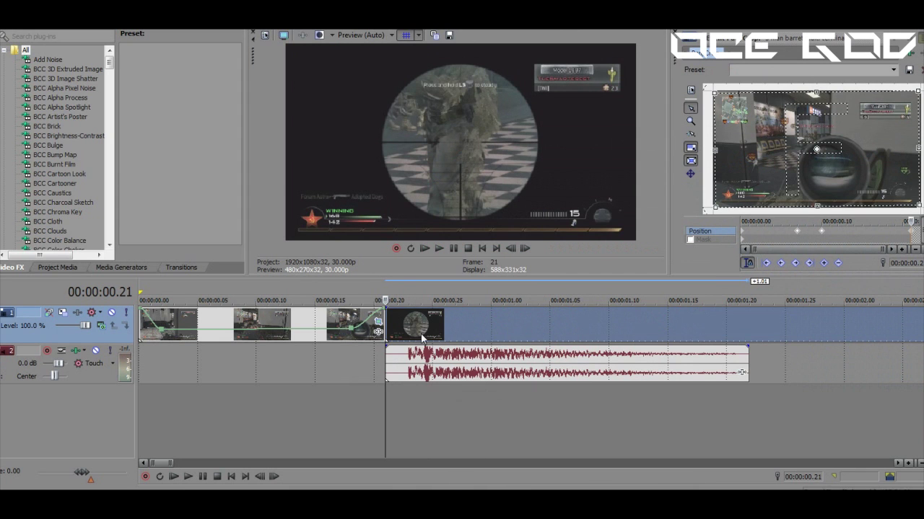
Shift the barret sound two frames earlier so the shot meets the cut, and remove its quiet lead-in before the cut.
{"action": "left_click_drag", "start_coordinate": [416, 361], "coordinate": [393, 363]}
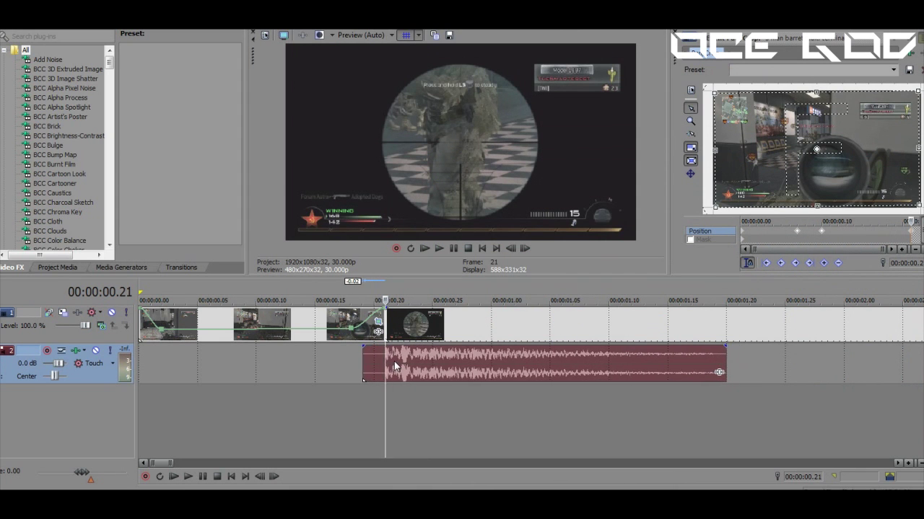
{"action": "key", "text": "s"}
{"action": "right_click", "coordinate": [366, 361]}
{"action": "left_click", "coordinate": [423, 186]}
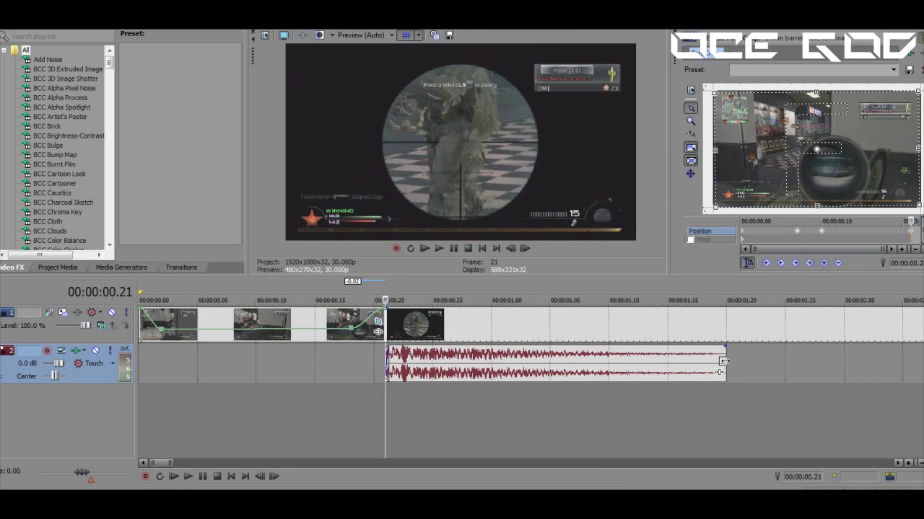
Shorten the barret sound to end around 00:00:01.06, fade it out along its length, and play back the edit.
{"action": "left_click_drag", "start_coordinate": [724, 361], "coordinate": [348, 363]}
{"action": "left_click", "coordinate": [563, 348]}
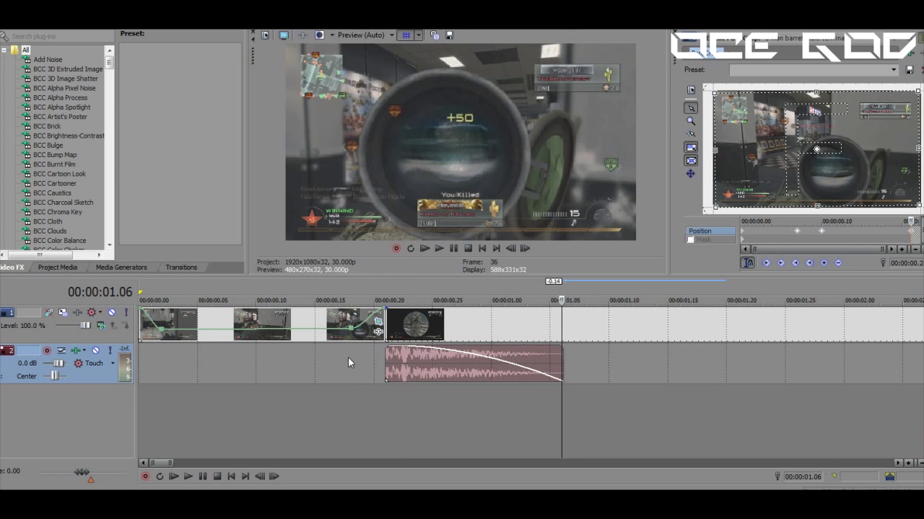
{"action": "left_click", "coordinate": [427, 248]}
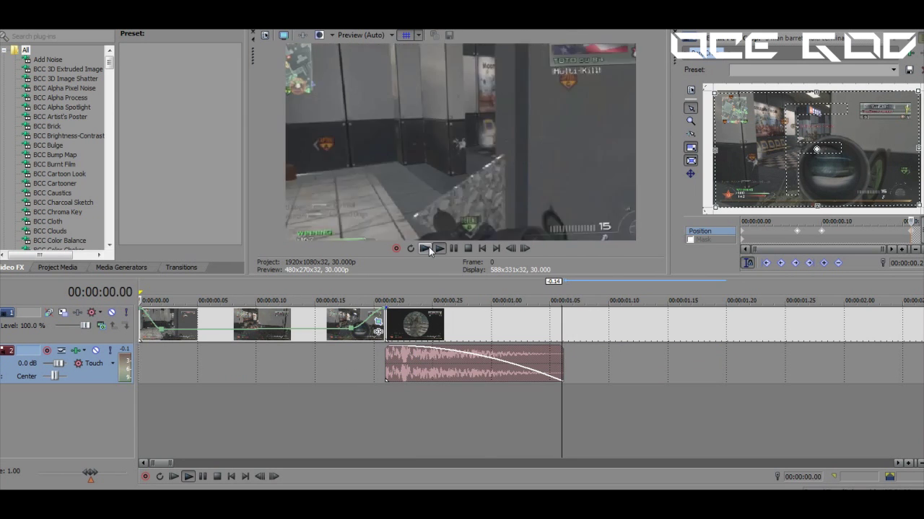
{"action": "left_click", "coordinate": [453, 248]}
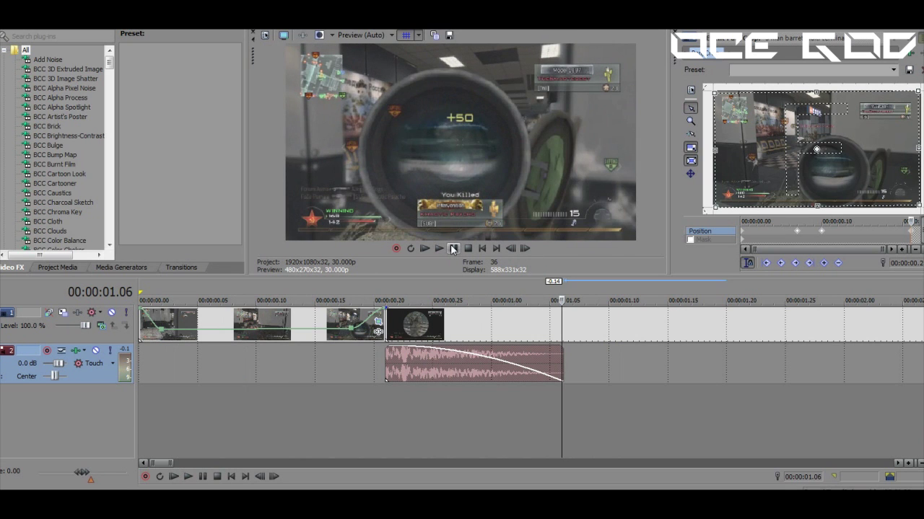
{"action": "left_click", "coordinate": [453, 248]}
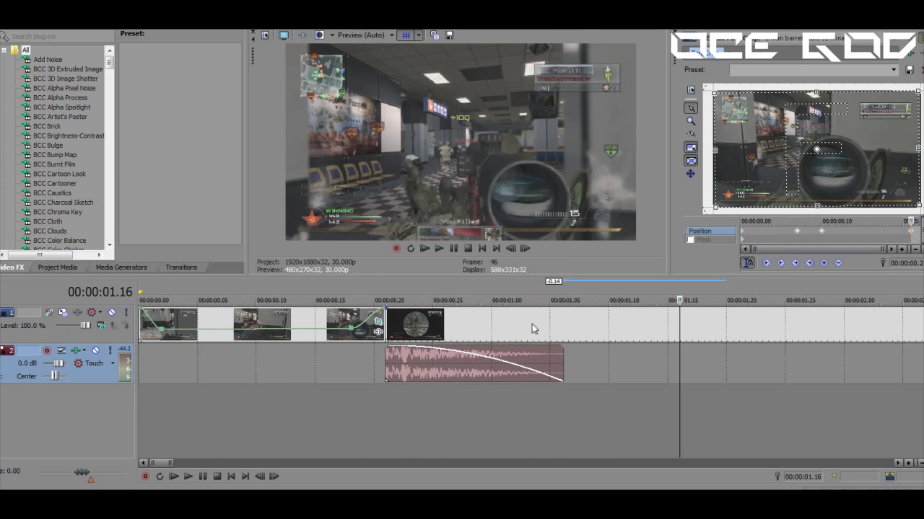
Play into the second clip and leave the playhead at 00:00:01.08 for the next shot.
{"action": "left_click", "coordinate": [527, 324]}
{"action": "left_click", "coordinate": [454, 249]}
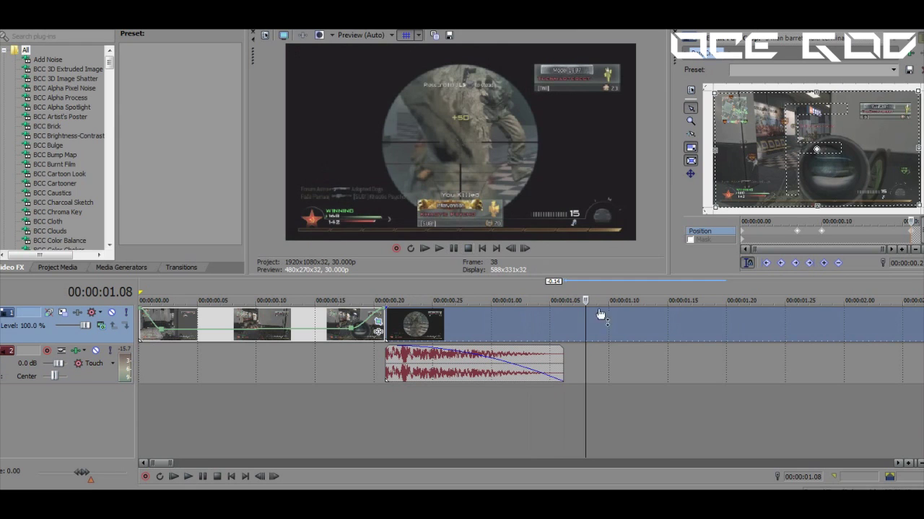
{"action": "right_click", "coordinate": [614, 359]}
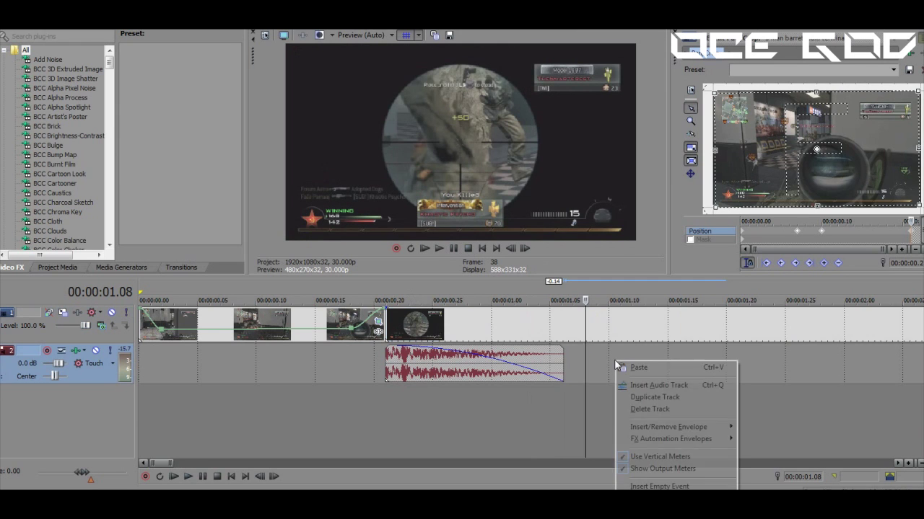
{"action": "left_click", "coordinate": [670, 368]}
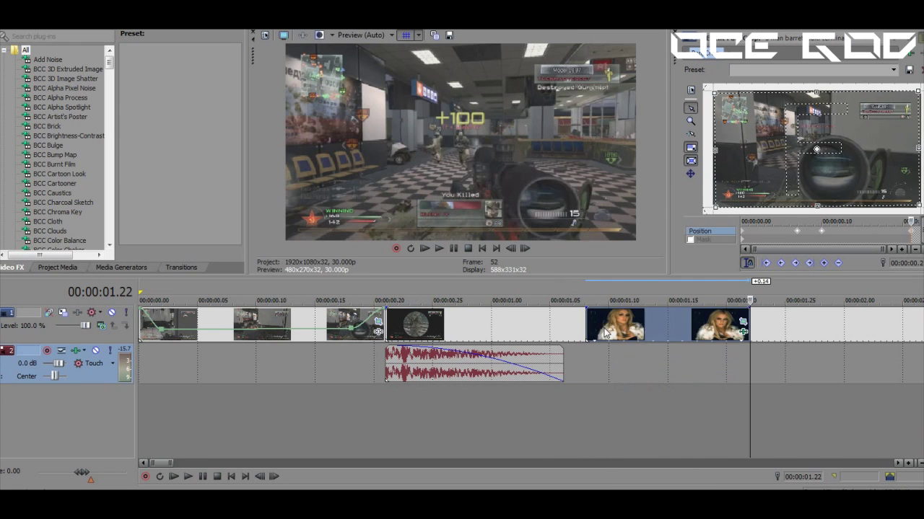
{"action": "right_click", "coordinate": [590, 332]}
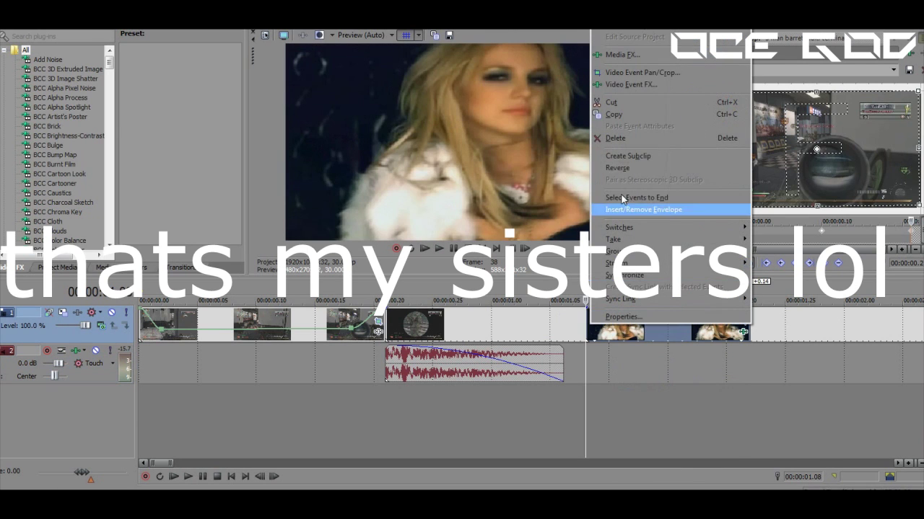
{"action": "left_click", "coordinate": [631, 139]}
Copy the faded barret sound and paste the duplicate on the audio track at 00:00:01.08.
{"action": "right_click", "coordinate": [448, 377]}
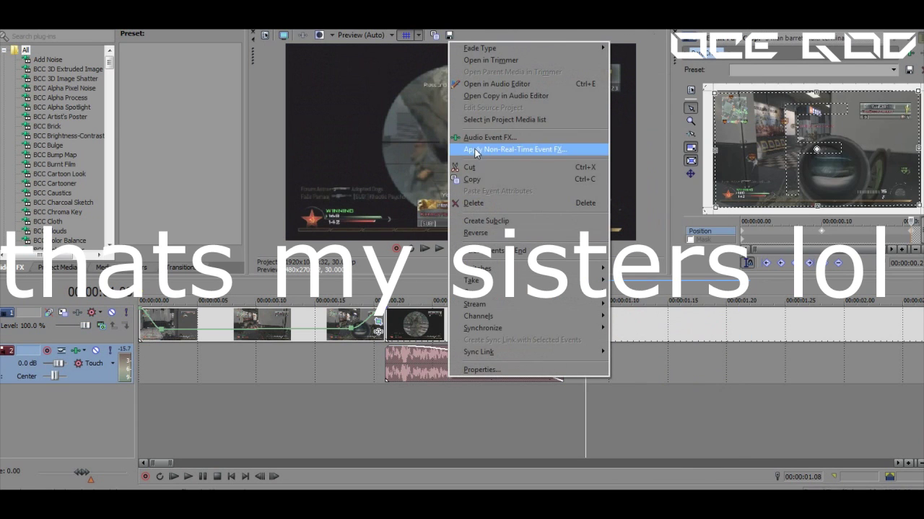
{"action": "left_click", "coordinate": [478, 183]}
{"action": "right_click", "coordinate": [633, 363]}
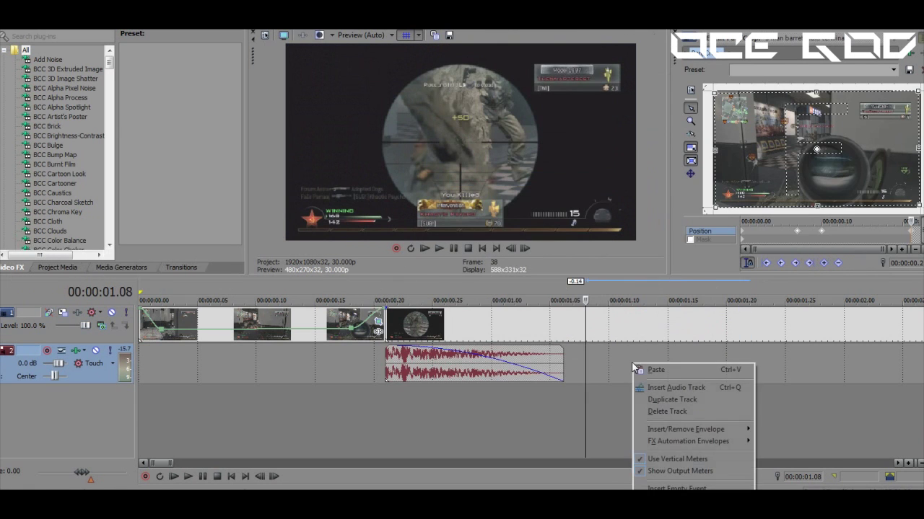
{"action": "left_click", "coordinate": [671, 372]}
Play back the edit from the start to check the second barret shot.
{"action": "left_click", "coordinate": [424, 249]}
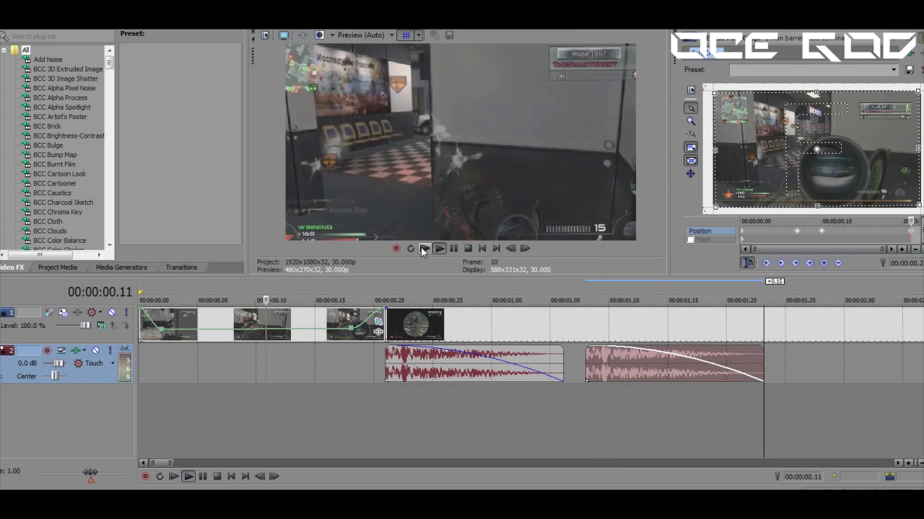
{"action": "left_click", "coordinate": [424, 250]}
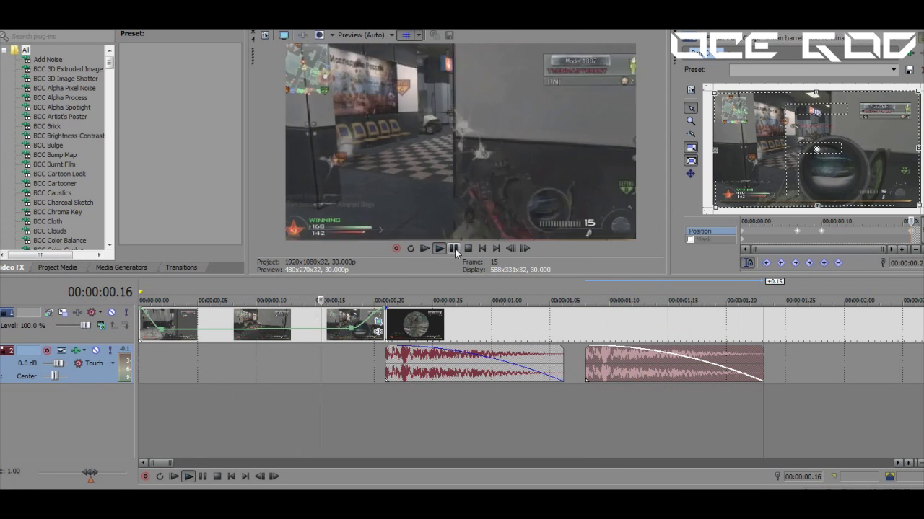
{"action": "left_click", "coordinate": [454, 250]}
Find the second shot's frame in the second clip and split the clip at 00:00:01.11.
{"action": "left_click", "coordinate": [577, 333]}
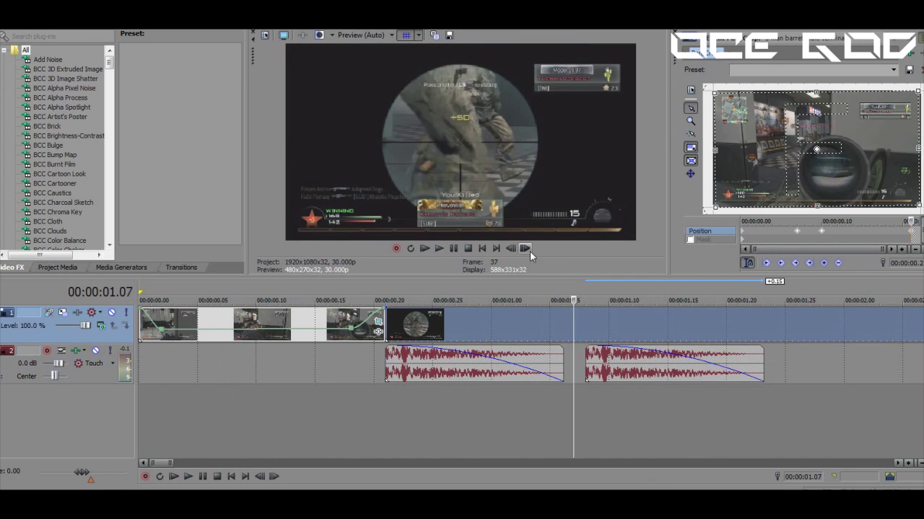
{"action": "left_click", "coordinate": [528, 250]}
{"action": "left_click", "coordinate": [528, 250]}
{"action": "left_click", "coordinate": [528, 250]}
{"action": "left_click", "coordinate": [528, 251]}
{"action": "left_click", "coordinate": [529, 251]}
{"action": "left_click", "coordinate": [528, 251]}
{"action": "left_click", "coordinate": [512, 249]}
{"action": "left_click", "coordinate": [512, 249]}
{"action": "key", "text": "s"}
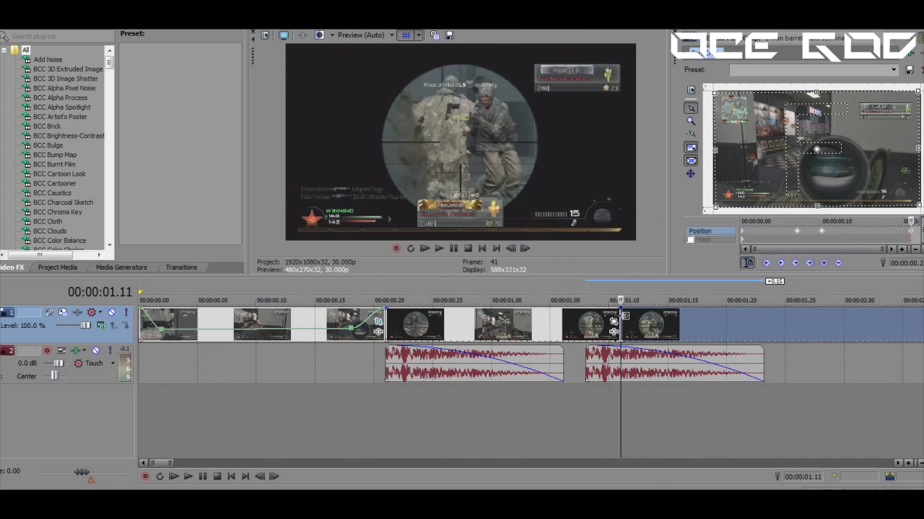
Shorten the second clip to end at 00:00:01.08, where the second barret sound starts, and move the remaining clip against it.
{"action": "left_click_drag", "start_coordinate": [617, 315], "coordinate": [582, 316]}
{"action": "left_click_drag", "start_coordinate": [684, 340], "coordinate": [649, 341]}
Add a velocity envelope to the second clip, shape it fast at both ends and slow through the middle, and play it back.
{"action": "right_click", "coordinate": [488, 312]}
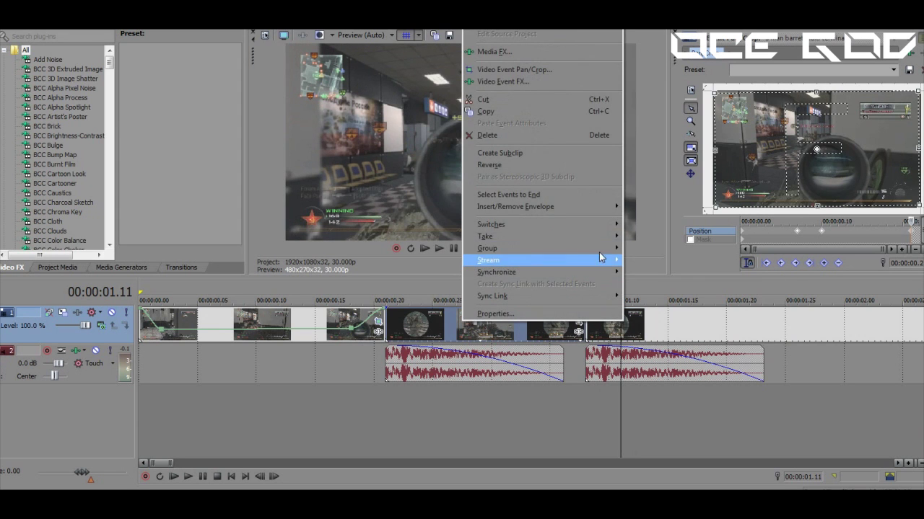
{"action": "mouse_move", "coordinate": [610, 208]}
{"action": "left_click", "coordinate": [648, 207]}
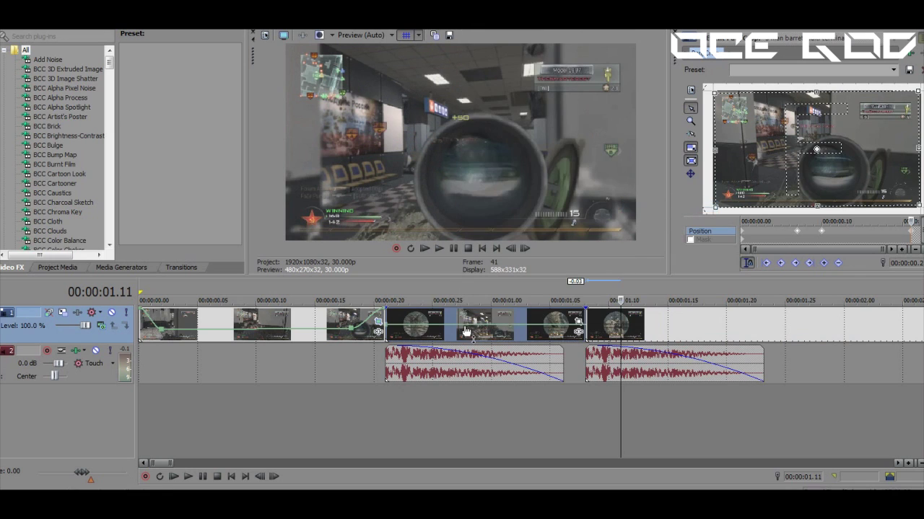
{"action": "left_click_drag", "start_coordinate": [475, 328], "coordinate": [475, 322]}
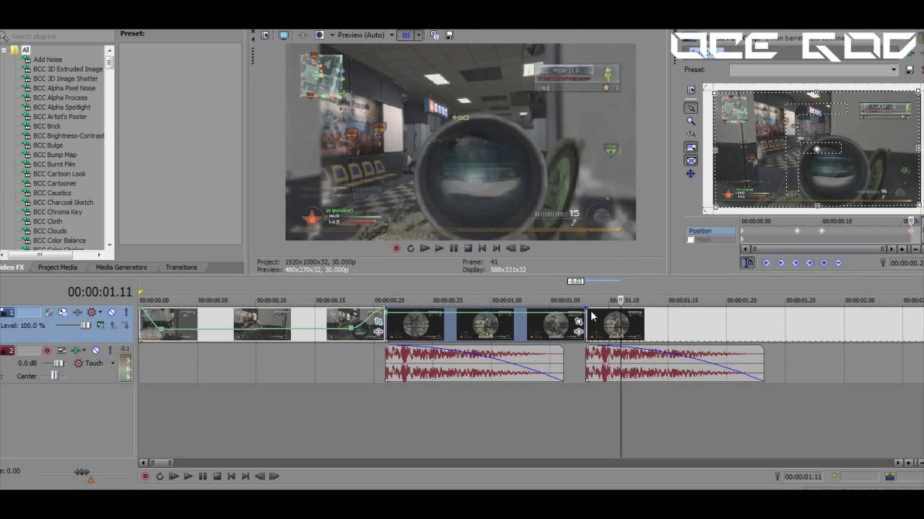
{"action": "left_click_drag", "start_coordinate": [564, 320], "coordinate": [408, 336]}
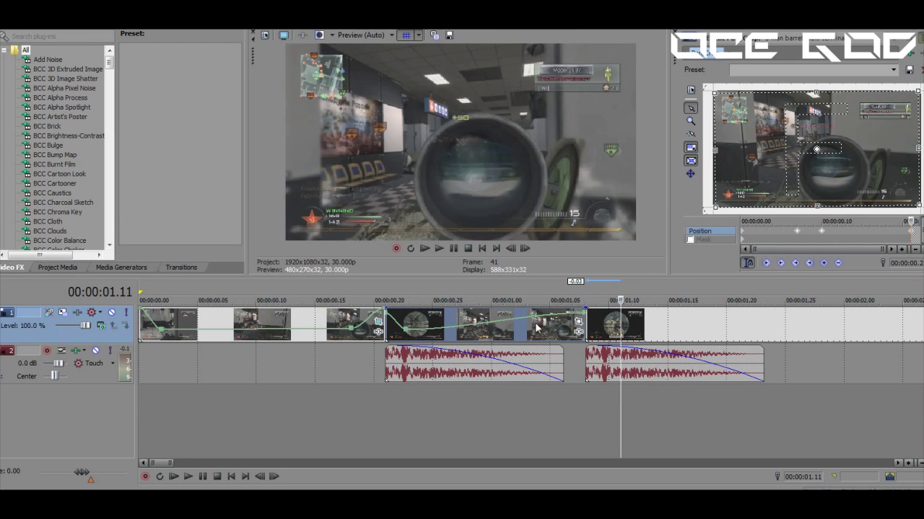
{"action": "double_click", "coordinate": [537, 322]}
{"action": "left_click_drag", "start_coordinate": [536, 322], "coordinate": [590, 313]}
{"action": "left_click", "coordinate": [380, 315]}
{"action": "left_click", "coordinate": [439, 249]}
{"action": "left_click", "coordinate": [454, 249]}
In the second clip's Pan/Crop, zoom in and tilt the frame at the start keyframe, and give the end keyframe a slight zoom and tilt.
{"action": "left_click", "coordinate": [579, 323]}
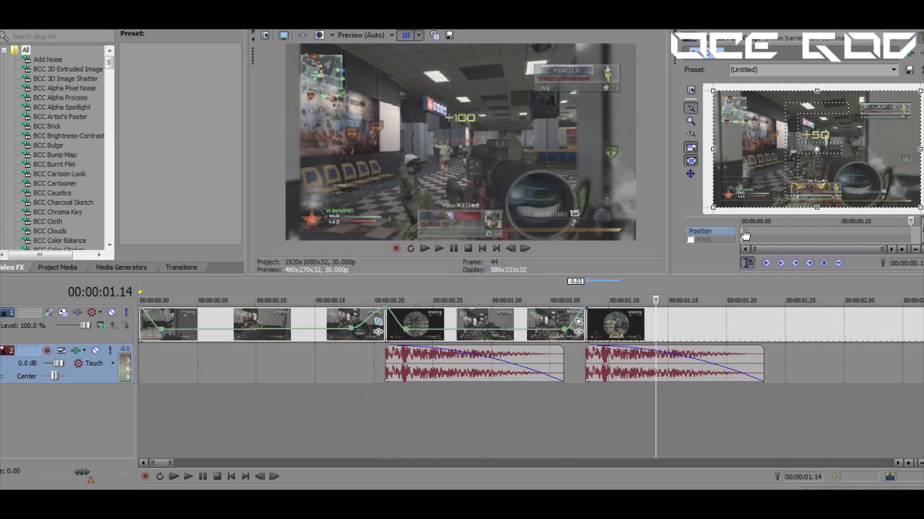
{"action": "left_click", "coordinate": [745, 235]}
{"action": "left_click_drag", "start_coordinate": [919, 137], "coordinate": [908, 135]}
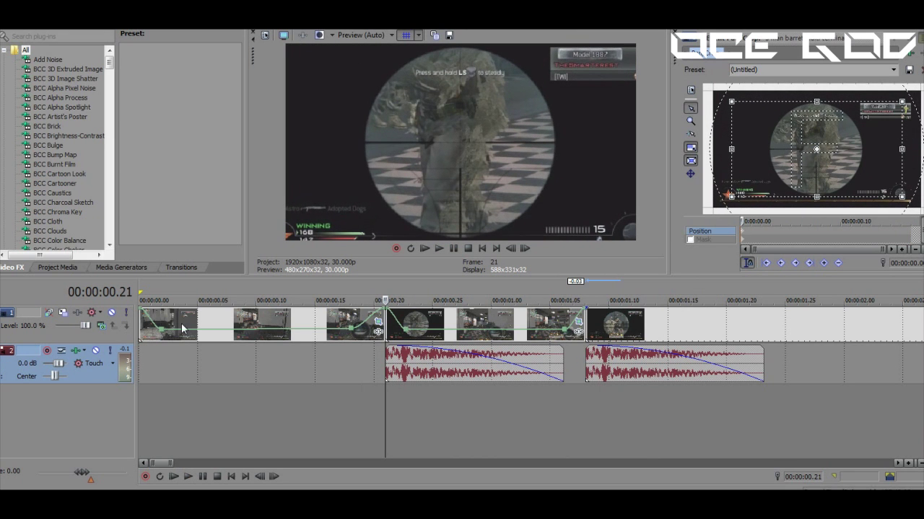
{"action": "left_click", "coordinate": [142, 318]}
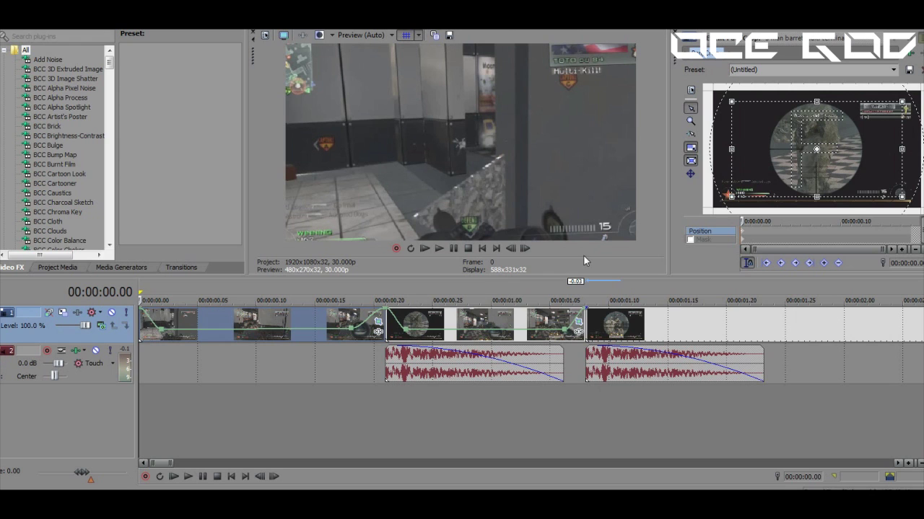
{"action": "left_click_drag", "start_coordinate": [743, 233], "coordinate": [763, 229]}
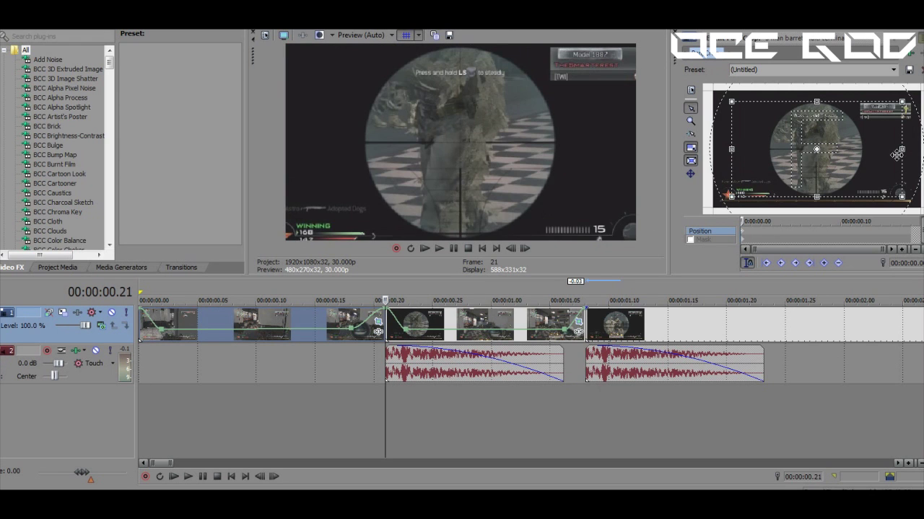
{"action": "left_click_drag", "start_coordinate": [908, 155], "coordinate": [911, 146]}
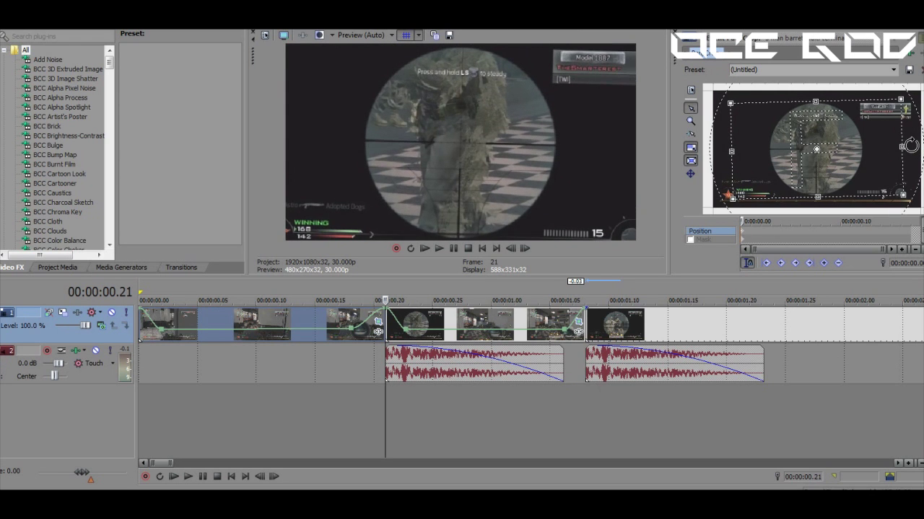
{"action": "left_click", "coordinate": [912, 221]}
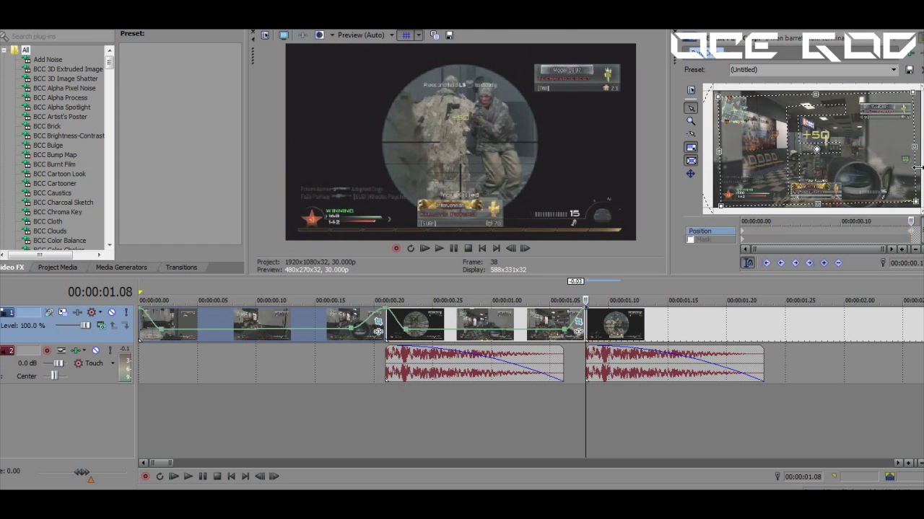
{"action": "left_click_drag", "start_coordinate": [921, 163], "coordinate": [917, 165]}
Add shake to the second clip with Pan/Crop keyframes at 00:00:00.23, 00:00:00.25 and 00:00:00.27, shifting the frame slightly at each.
{"action": "left_click", "coordinate": [745, 232]}
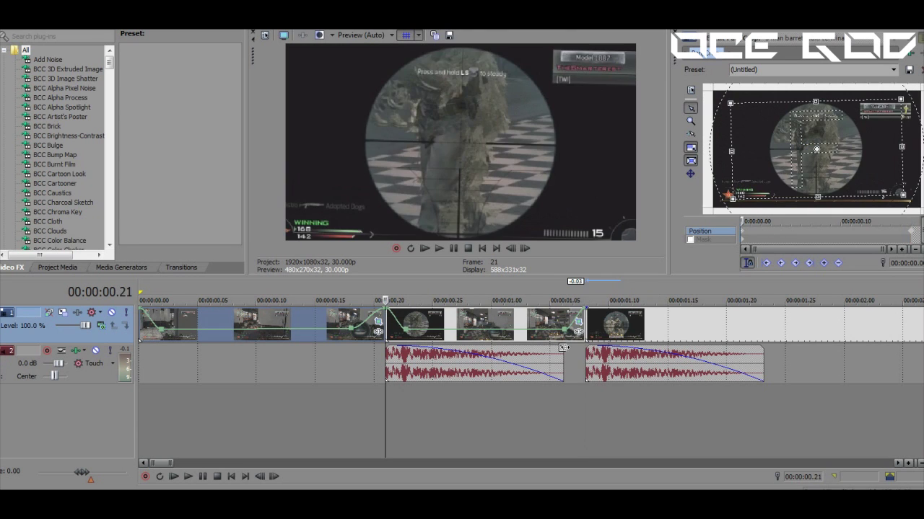
{"action": "double_click", "coordinate": [525, 249]}
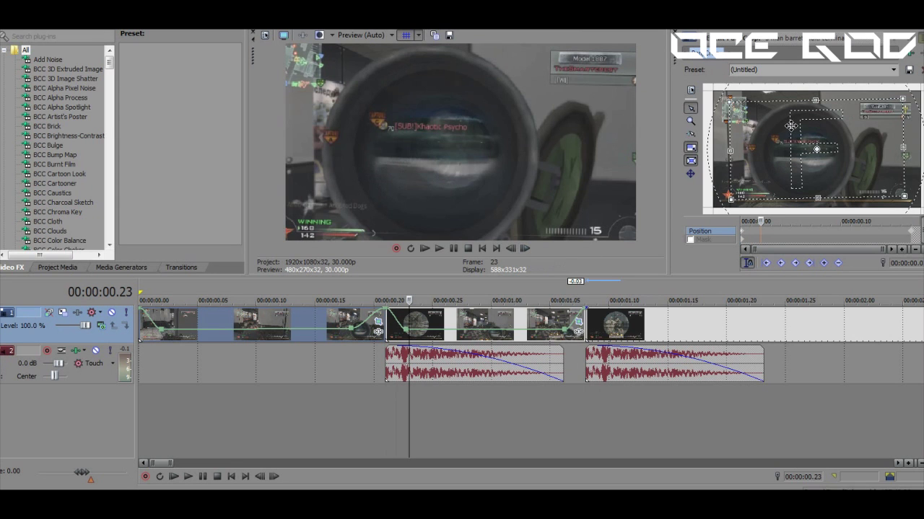
{"action": "left_click_drag", "start_coordinate": [790, 134], "coordinate": [790, 135]}
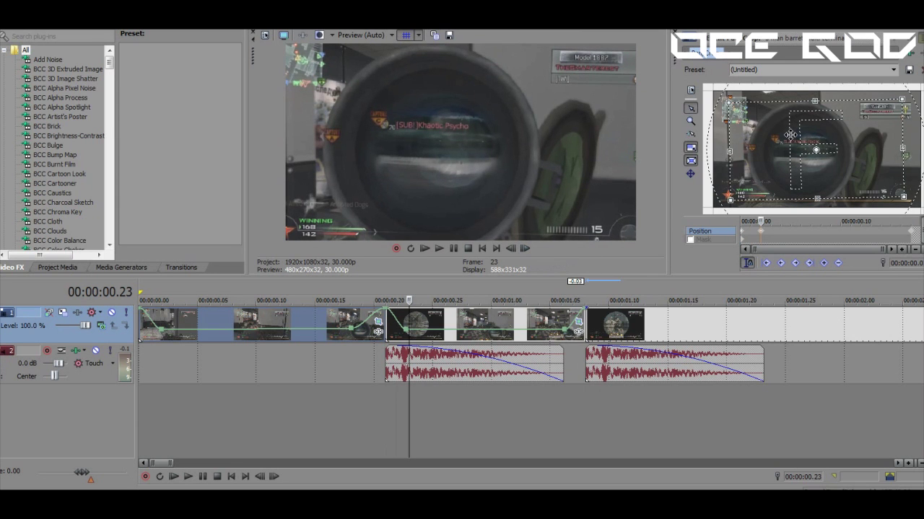
{"action": "double_click", "coordinate": [531, 249]}
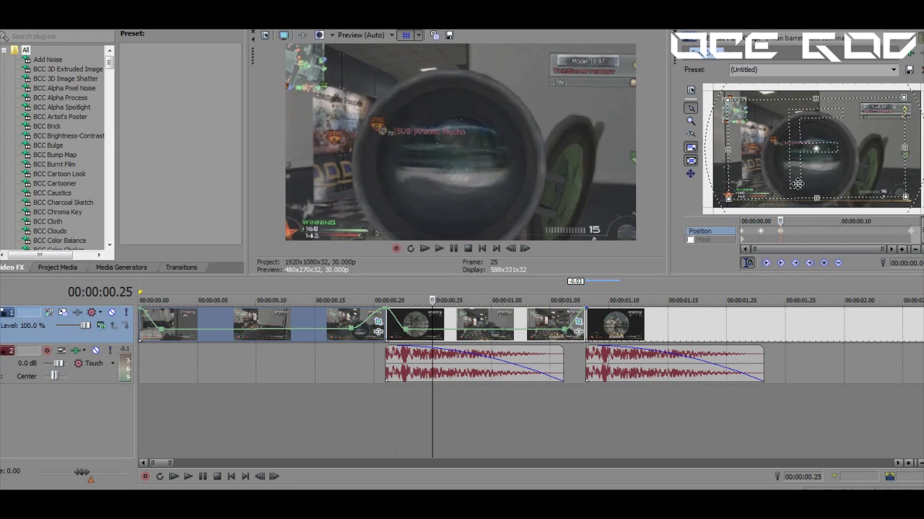
{"action": "double_click", "coordinate": [524, 249]}
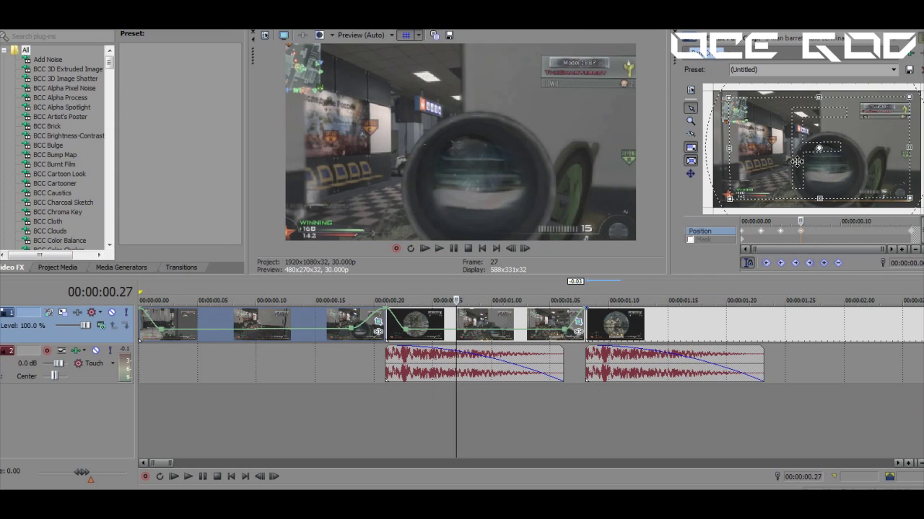
{"action": "left_click_drag", "start_coordinate": [796, 162], "coordinate": [796, 162]}
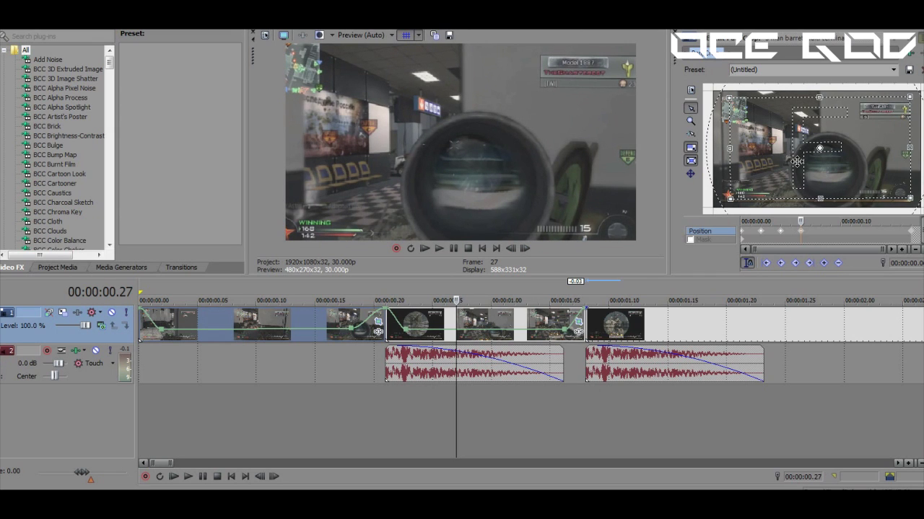
Play back the edit from the start to check the shake, and close the Pan/Crop window.
{"action": "left_click", "coordinate": [426, 247]}
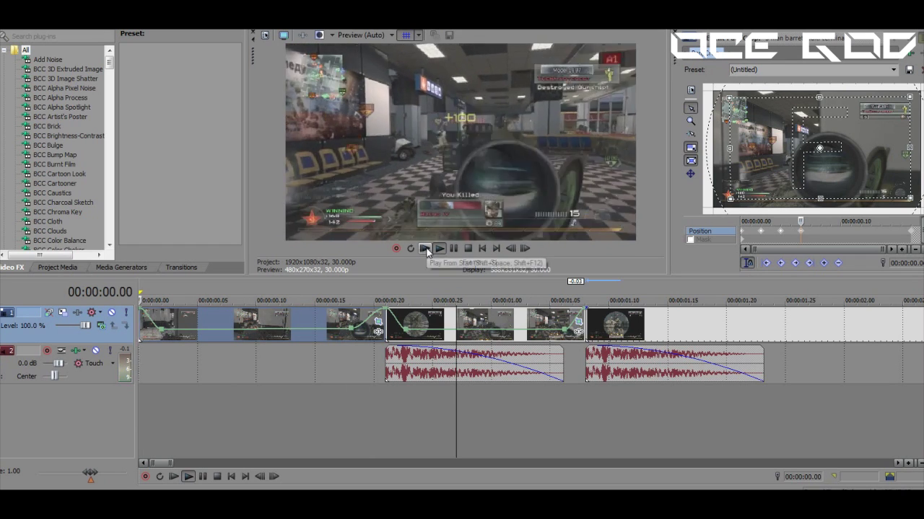
{"action": "left_click", "coordinate": [426, 247]}
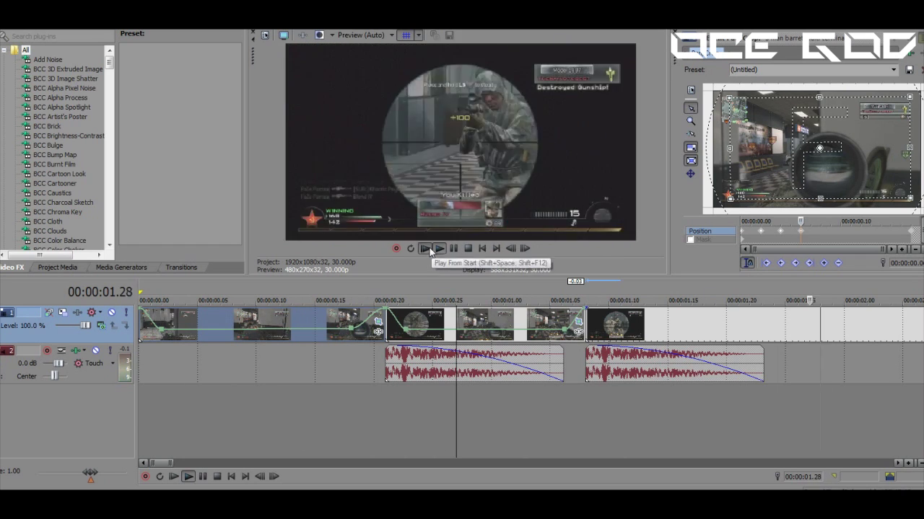
{"action": "left_click", "coordinate": [431, 246]}
{"action": "left_click", "coordinate": [458, 247]}
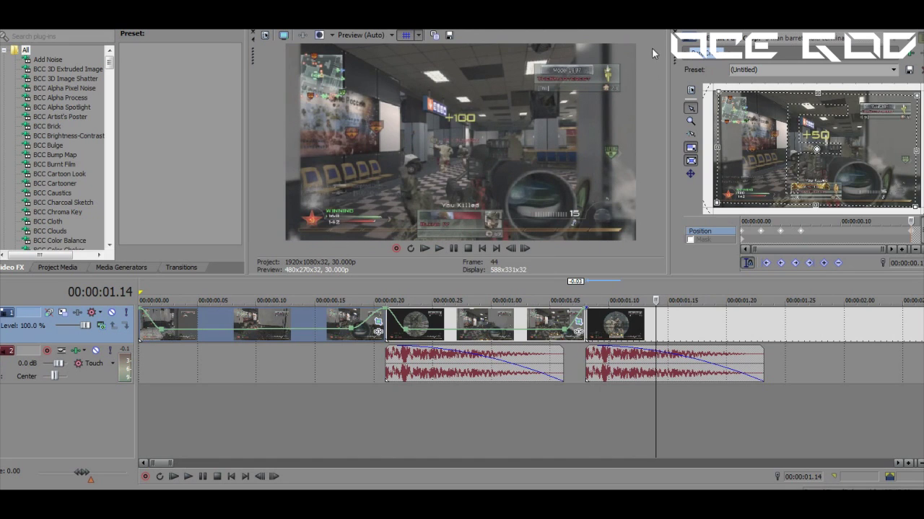
{"action": "left_click", "coordinate": [676, 33]}
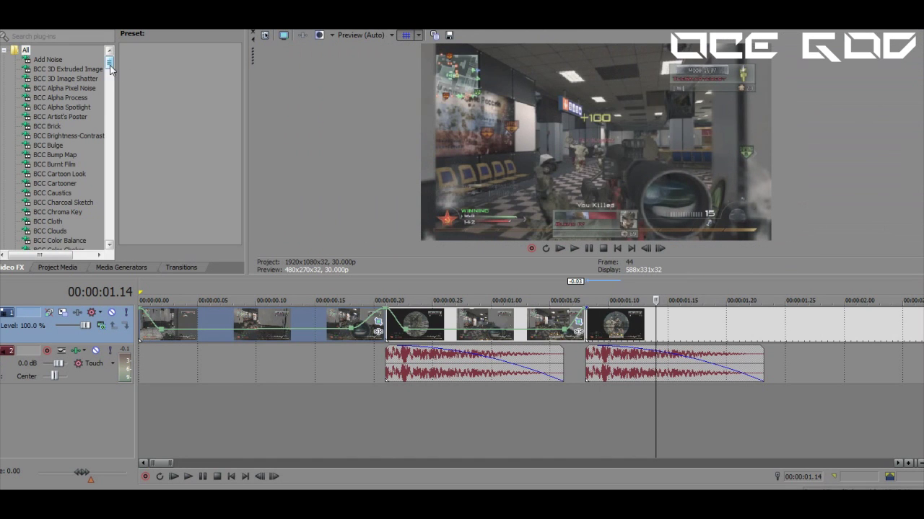
Apply the Levels effect with the (Default) preset to the second clip.
{"action": "left_click_drag", "start_coordinate": [110, 65], "coordinate": [110, 196]}
{"action": "left_click", "coordinate": [43, 136]}
{"action": "left_click_drag", "start_coordinate": [158, 79], "coordinate": [303, 244]}
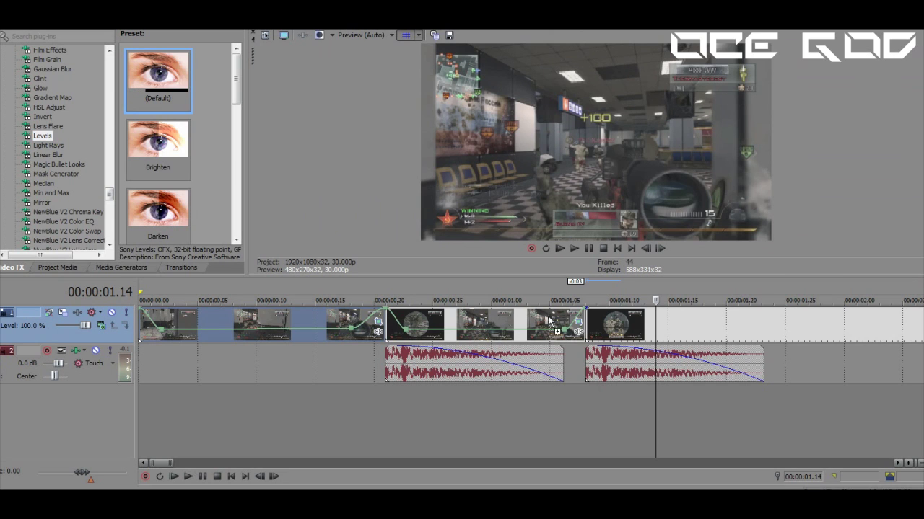
{"action": "left_click_drag", "start_coordinate": [539, 318], "coordinate": [540, 319]}
Animate the Levels Input end on the second clip from a reduced value at the clip's start to 1.000 at its end.
{"action": "left_click_drag", "start_coordinate": [722, 270], "coordinate": [814, 271]}
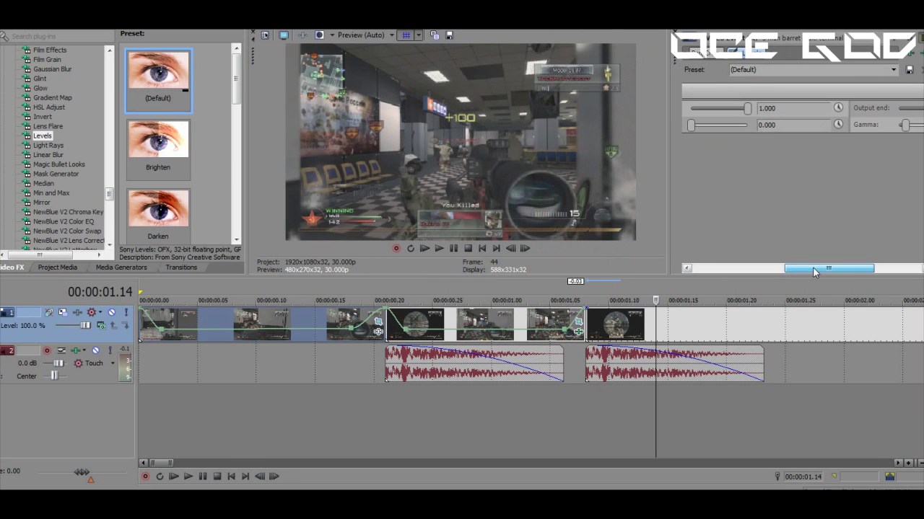
{"action": "left_click", "coordinate": [837, 107]}
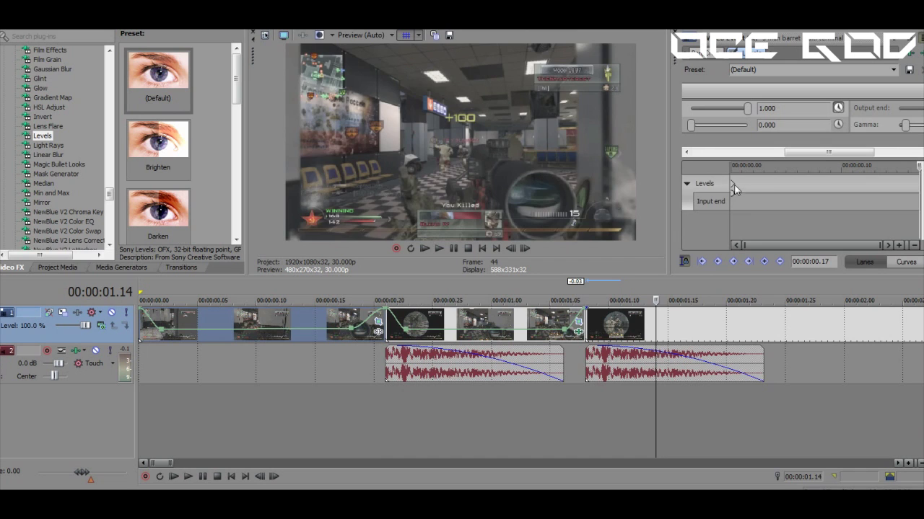
{"action": "left_click", "coordinate": [733, 184]}
{"action": "left_click_drag", "start_coordinate": [748, 111], "coordinate": [814, 152]}
{"action": "left_click", "coordinate": [819, 205]}
{"action": "left_click_drag", "start_coordinate": [820, 183], "coordinate": [919, 185]}
Play back the edit from the start to check the Levels flash, and close the effect window.
{"action": "left_click", "coordinate": [420, 248]}
{"action": "left_click", "coordinate": [421, 250]}
{"action": "left_click", "coordinate": [453, 248]}
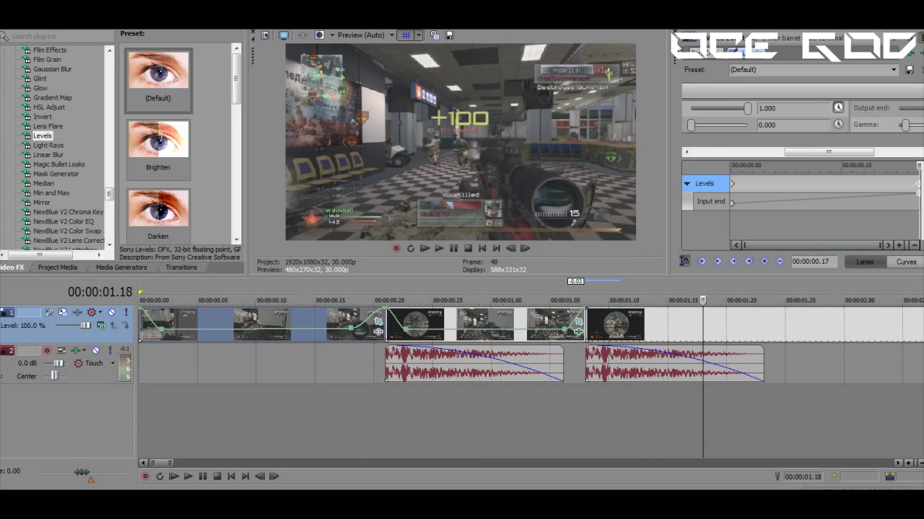
{"action": "left_click", "coordinate": [675, 31]}
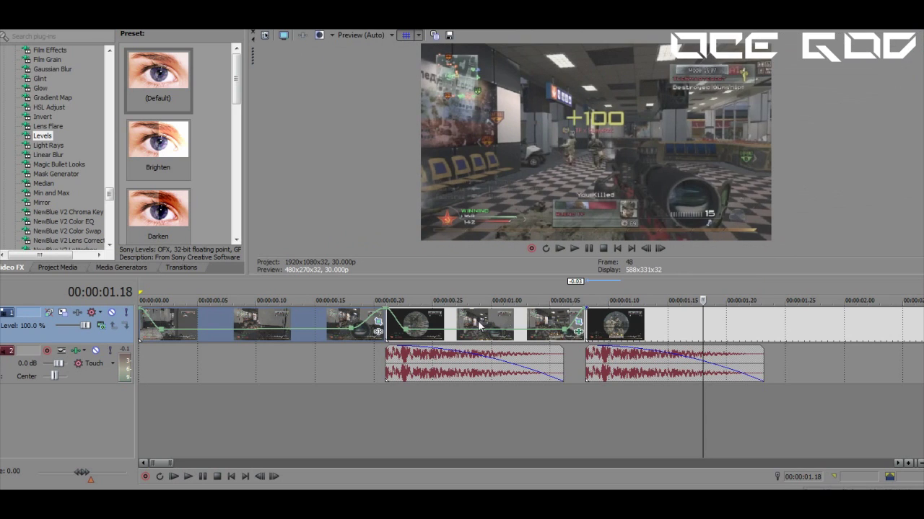
Play back the third clip from its start to find where it should end.
{"action": "left_click", "coordinate": [582, 367]}
{"action": "left_click", "coordinate": [575, 248]}
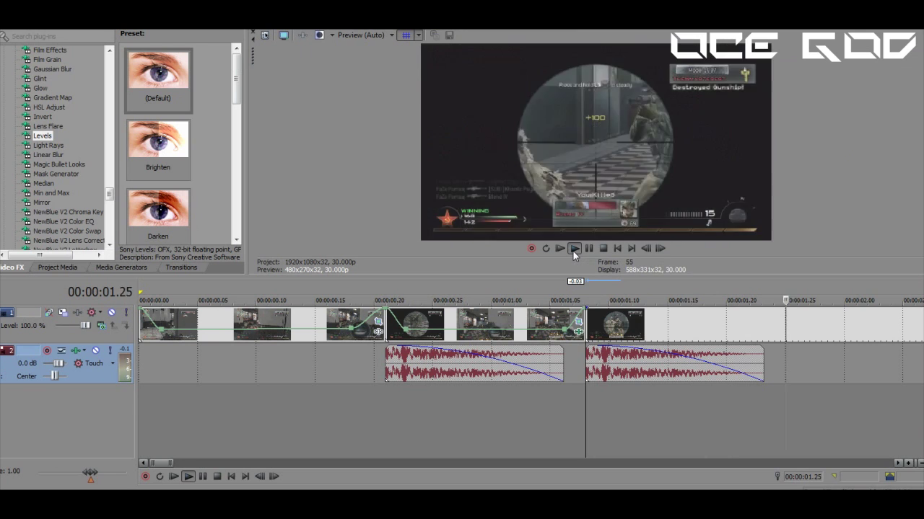
{"action": "left_click", "coordinate": [588, 249]}
{"action": "left_click", "coordinate": [588, 249]}
Split the third clip at 00:00:01.18 and delete the part after it.
{"action": "left_click", "coordinate": [706, 332]}
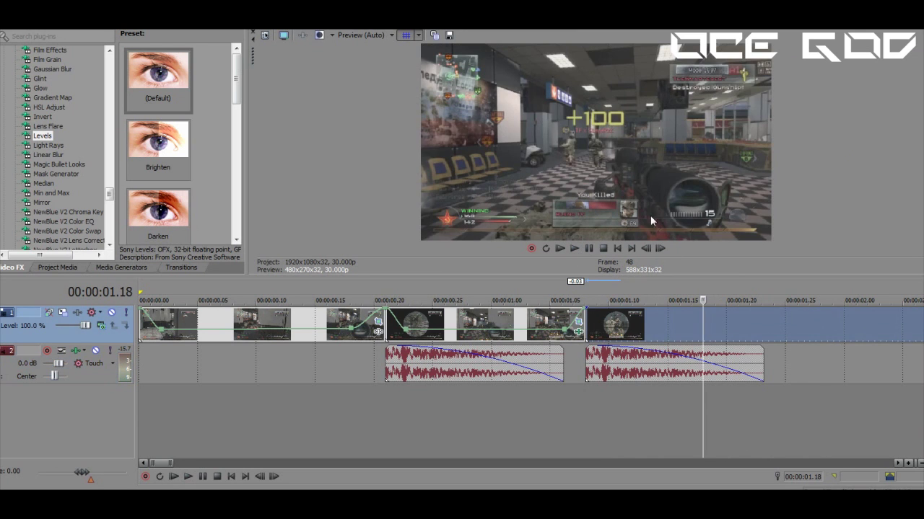
{"action": "left_click", "coordinate": [660, 248]}
{"action": "left_click", "coordinate": [660, 249]}
{"action": "left_click", "coordinate": [660, 248]}
{"action": "left_click", "coordinate": [661, 252]}
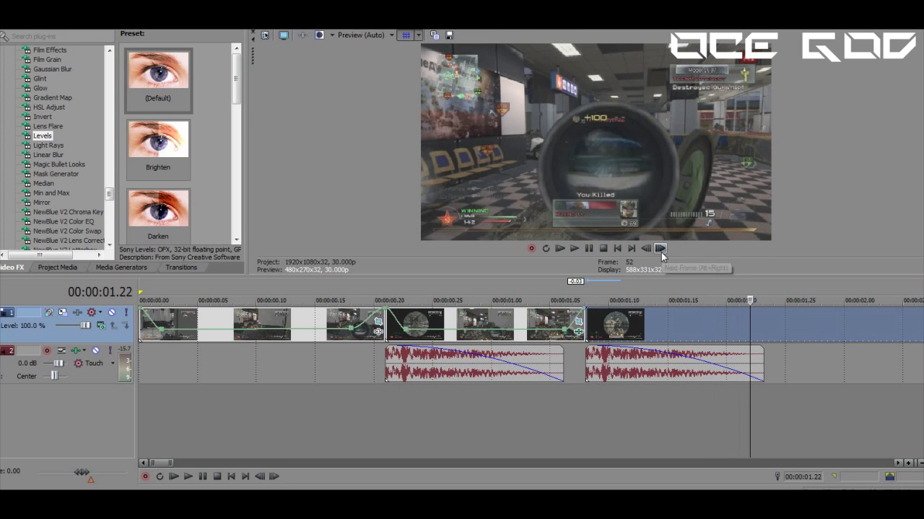
{"action": "left_click", "coordinate": [726, 333]}
{"action": "left_click", "coordinate": [704, 315]}
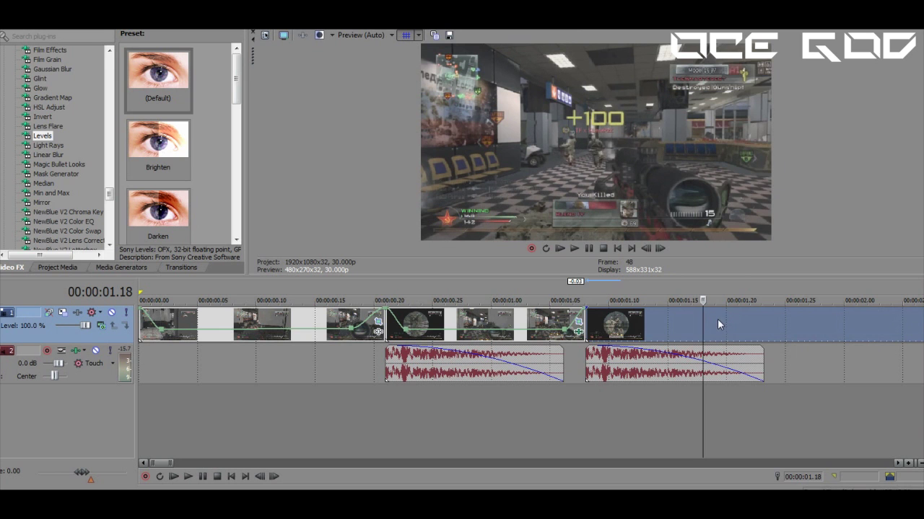
{"action": "key", "text": "s"}
{"action": "right_click", "coordinate": [717, 319]}
{"action": "left_click", "coordinate": [748, 135]}
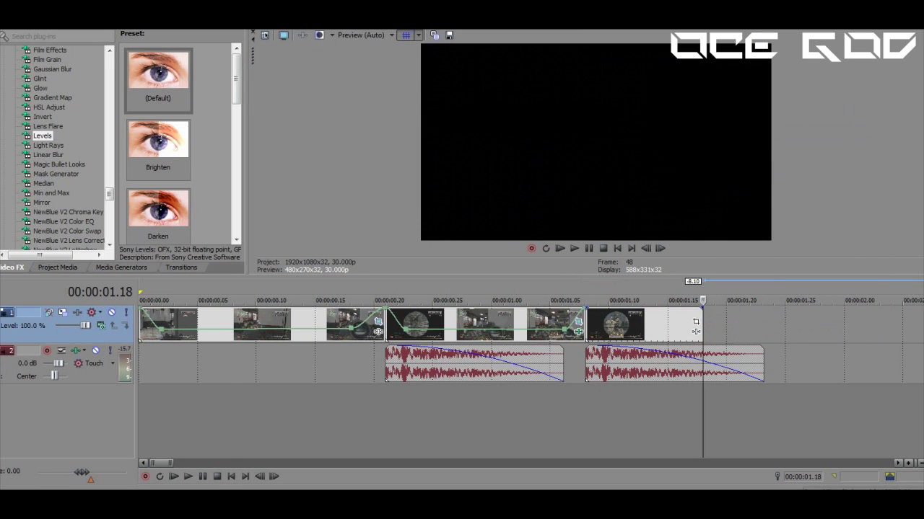
Search for "cinematic" in Windows Explorer and place the "cinematic kody soldier on scrapyard" video directly after the third clip at 00:00:01.18.
{"action": "left_click", "coordinate": [5, 502]}
{"action": "left_click", "coordinate": [516, 123]}
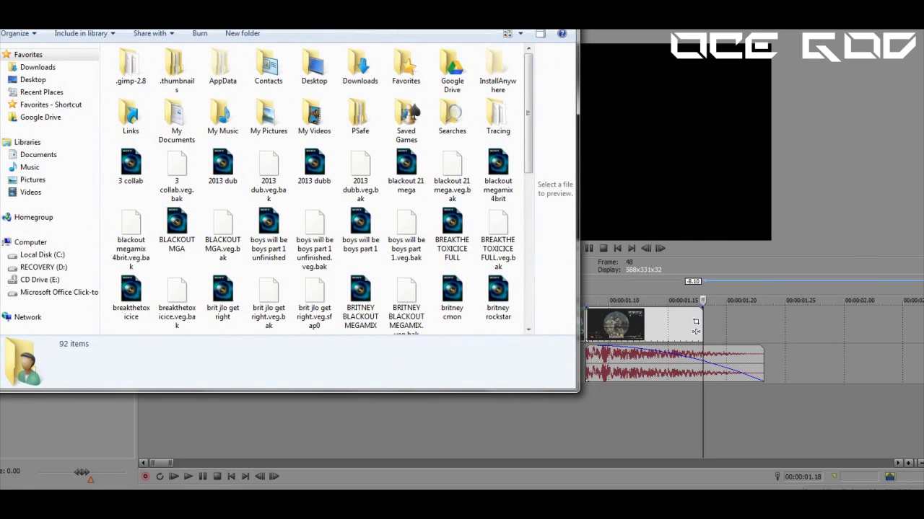
{"action": "left_click", "coordinate": [506, 14]}
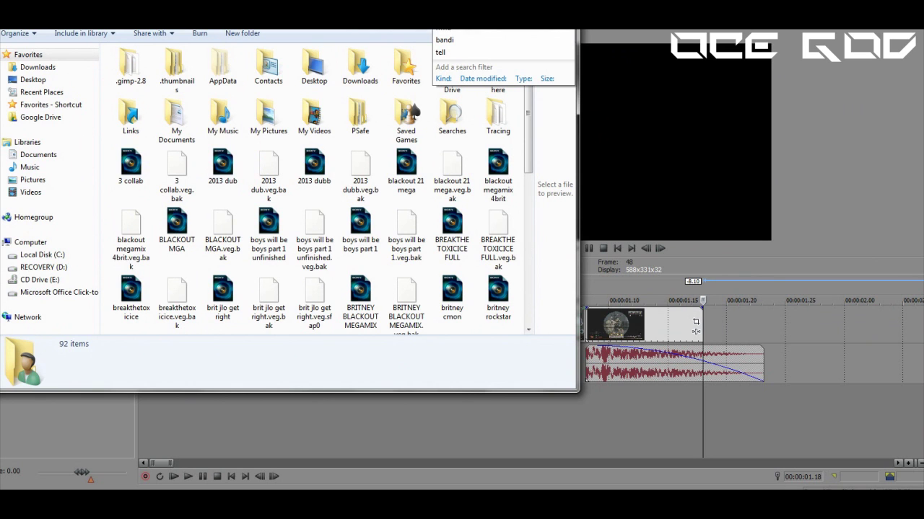
{"action": "left_click", "coordinate": [506, 29]}
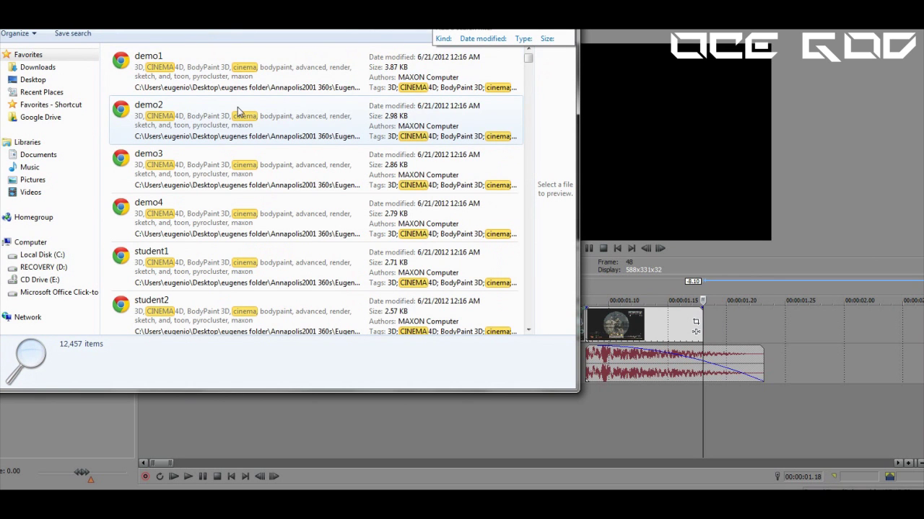
{"action": "type", "text": "tic"}
{"action": "double_click", "coordinate": [207, 72]}
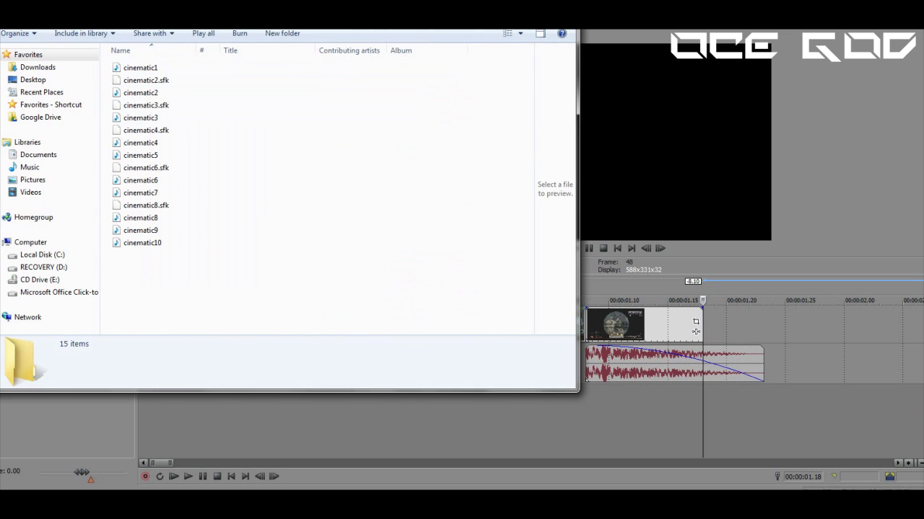
{"action": "left_click", "coordinate": [4, 22]}
{"action": "left_click_drag", "start_coordinate": [205, 148], "coordinate": [714, 325]}
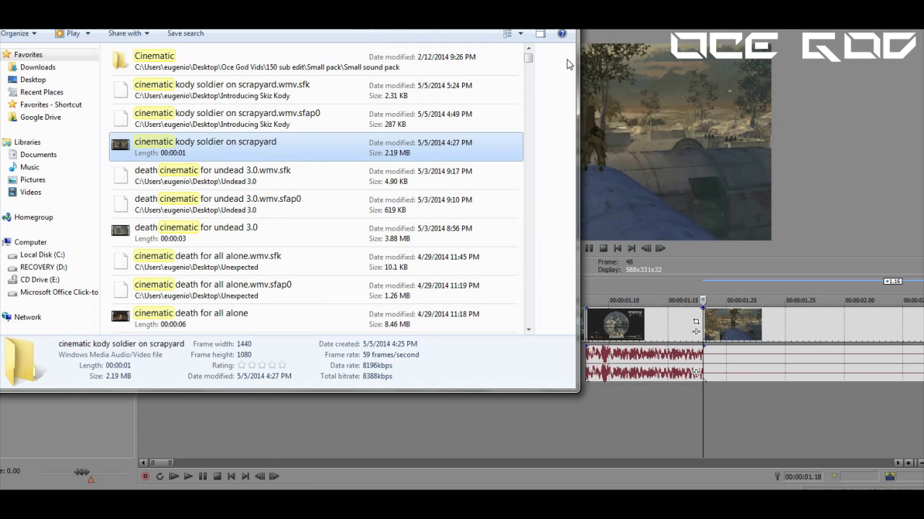
Close the file window and delete the audio event of the cinematic clip.
{"action": "left_click_drag", "start_coordinate": [568, 6], "coordinate": [544, 71]}
{"action": "left_click", "coordinate": [540, 60]}
{"action": "left_click", "coordinate": [722, 334]}
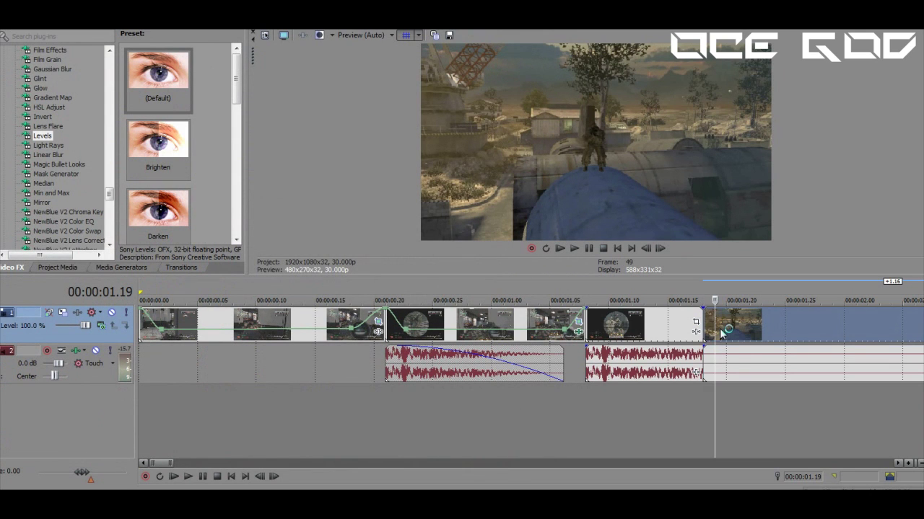
{"action": "right_click", "coordinate": [749, 357]}
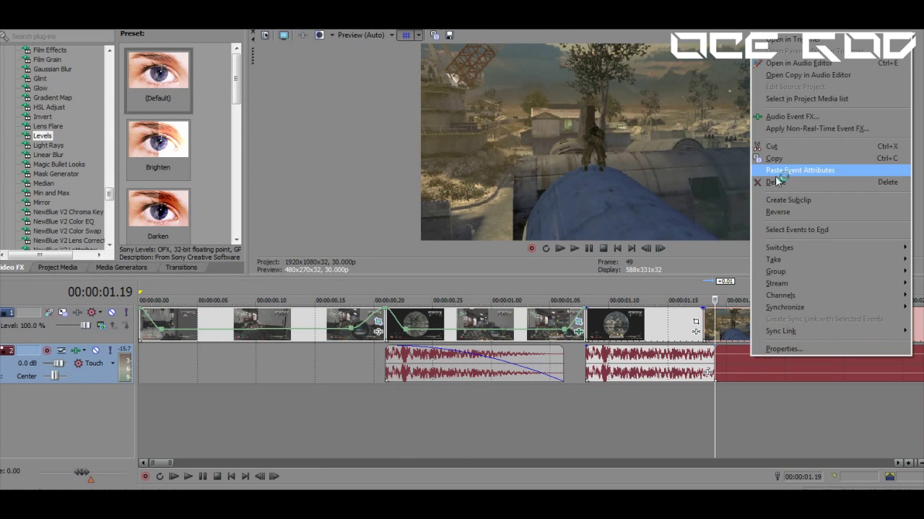
{"action": "left_click", "coordinate": [775, 182]}
Review the video event properties of the cinematic clip and accept them.
{"action": "right_click", "coordinate": [769, 325]}
{"action": "left_click", "coordinate": [777, 311]}
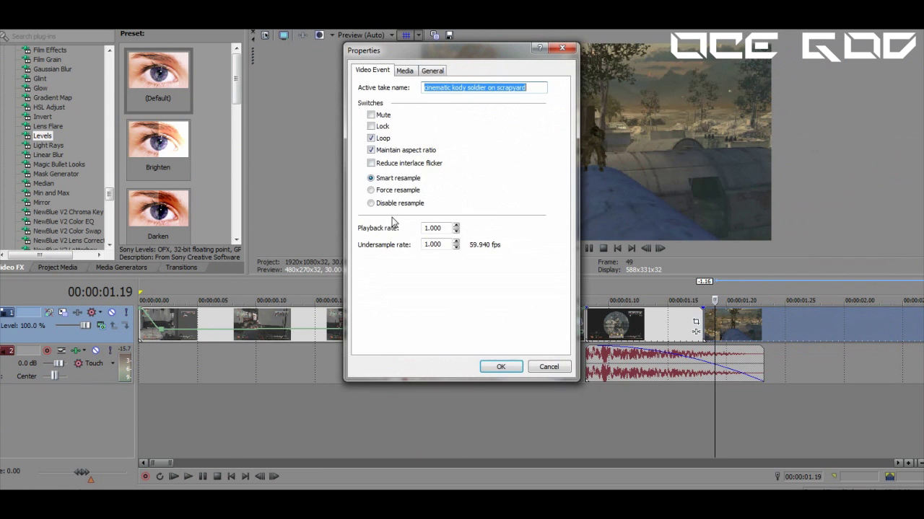
{"action": "left_click", "coordinate": [501, 370]}
Play back the edit from 00:00:00.17 to check the transition into the cinematic clip.
{"action": "left_click", "coordinate": [339, 375]}
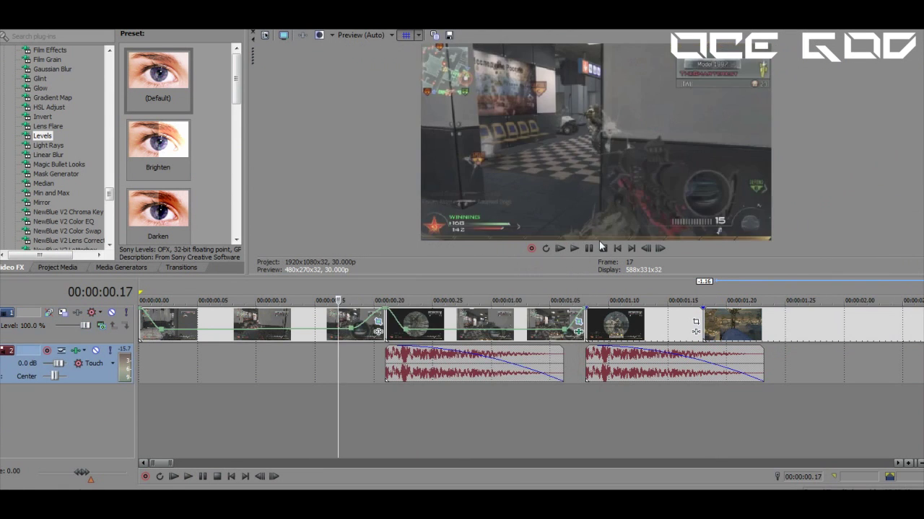
{"action": "left_click", "coordinate": [576, 247]}
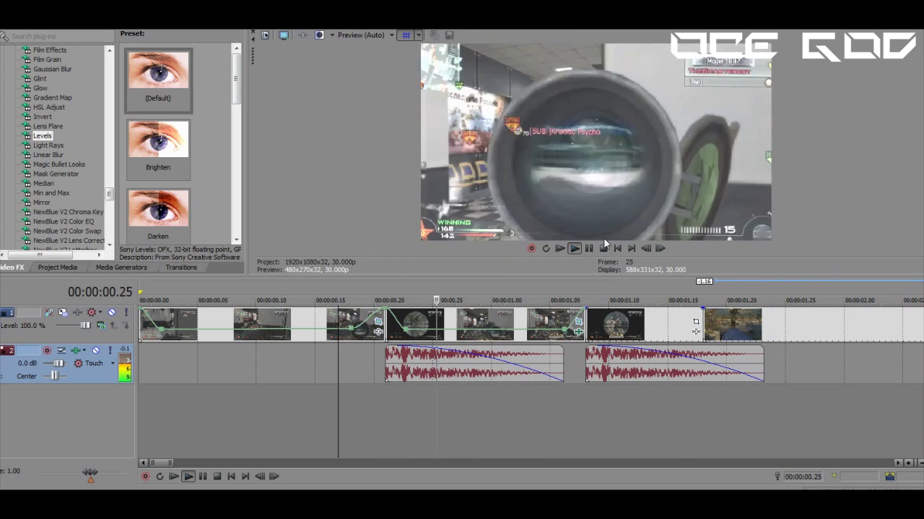
{"action": "left_click", "coordinate": [589, 248]}
In the third clip's Pan/Crop, slightly zoom in and tilt the frame at its first keyframe, using the first clip's ending as reference.
{"action": "left_click", "coordinate": [695, 324]}
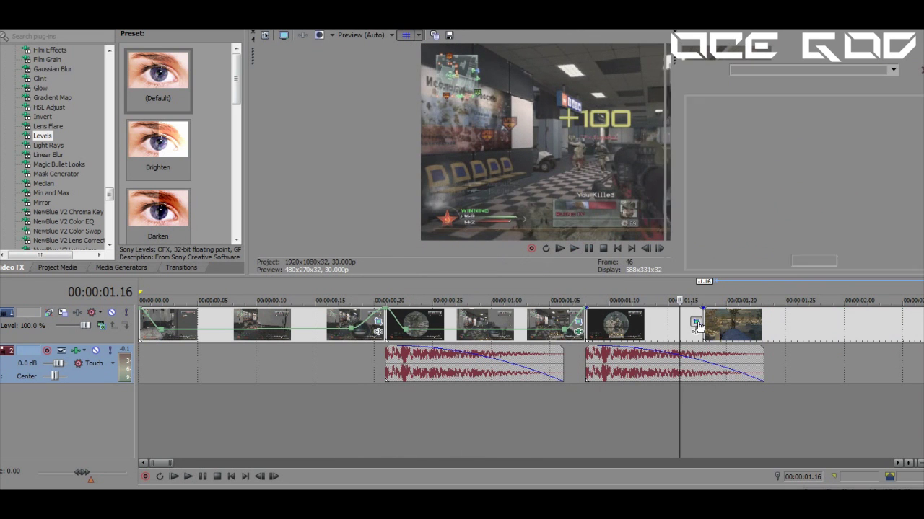
{"action": "right_click", "coordinate": [648, 337]}
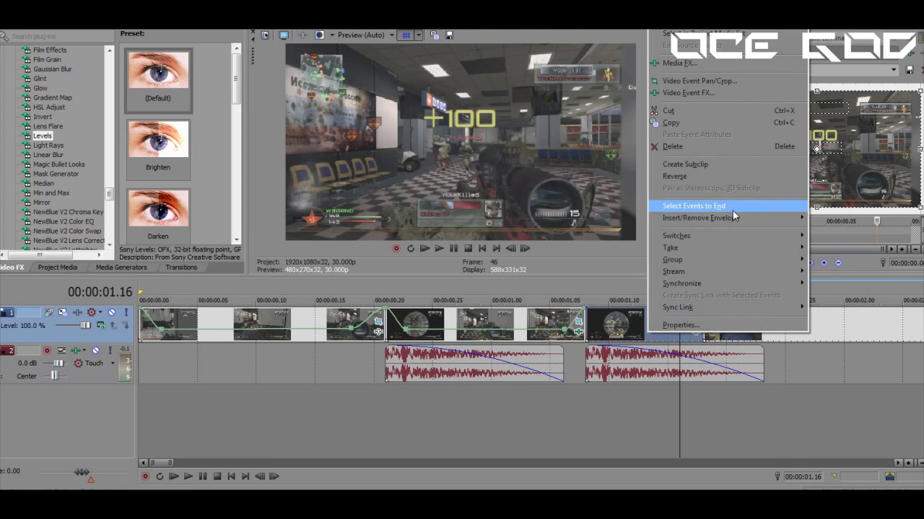
{"action": "left_click", "coordinate": [852, 230]}
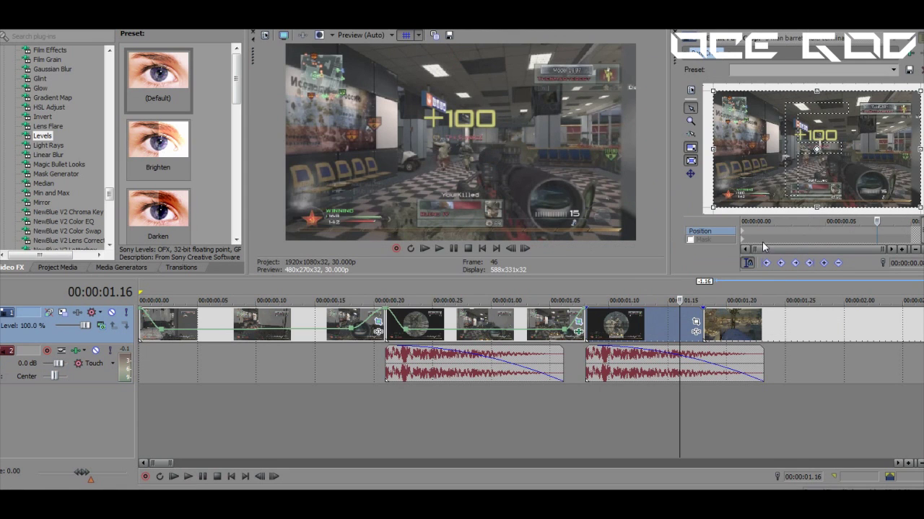
{"action": "left_click", "coordinate": [743, 233]}
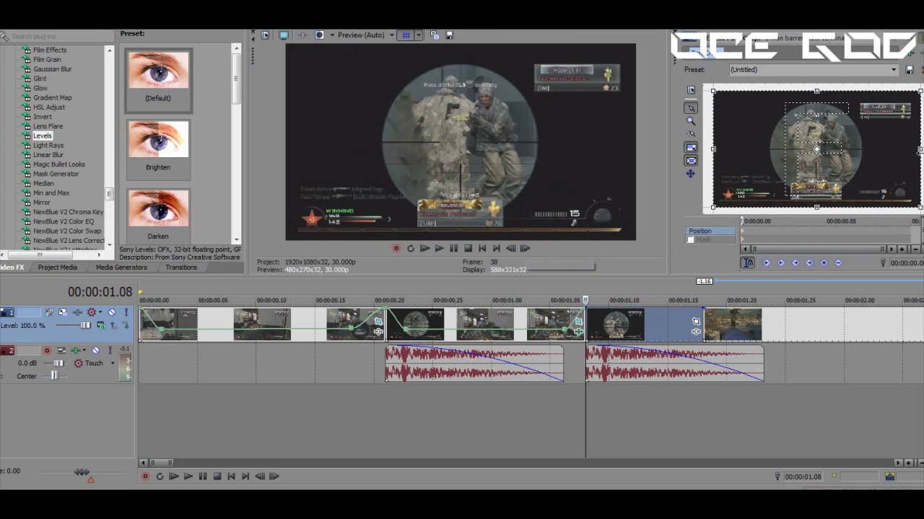
{"action": "left_click_drag", "start_coordinate": [920, 149], "coordinate": [910, 148]}
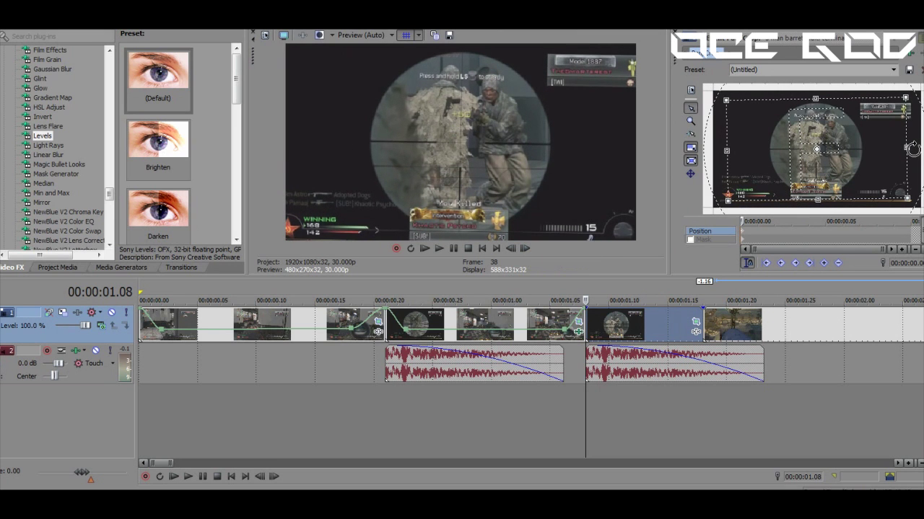
{"action": "left_click", "coordinate": [382, 321]}
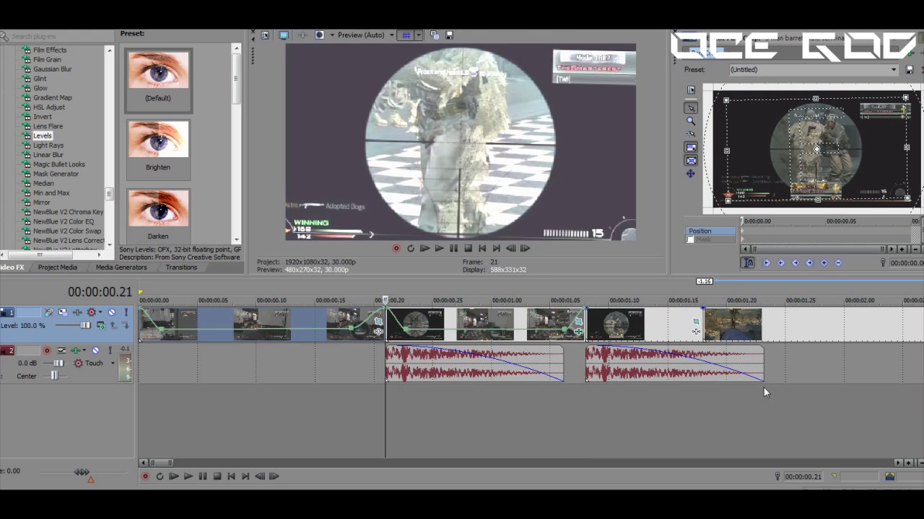
{"action": "left_click", "coordinate": [585, 325]}
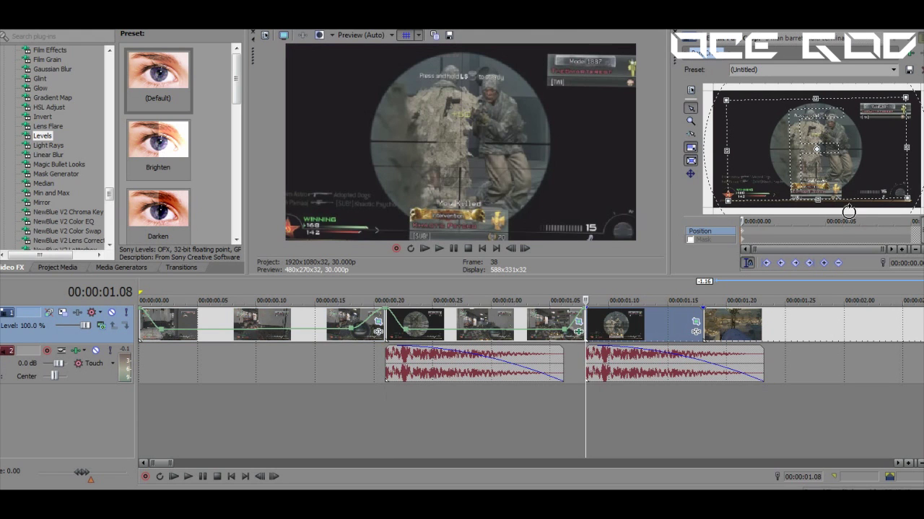
{"action": "left_click_drag", "start_coordinate": [907, 147], "coordinate": [910, 153]}
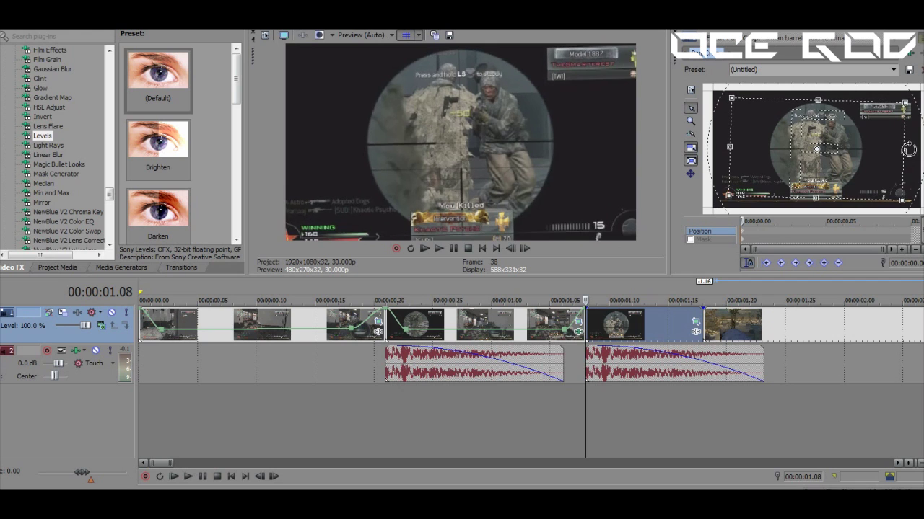
Add a Pan/Crop keyframe at 00:00:01.15 on the third clip with the frame zoomed out to nearly full size.
{"action": "left_click", "coordinate": [915, 233]}
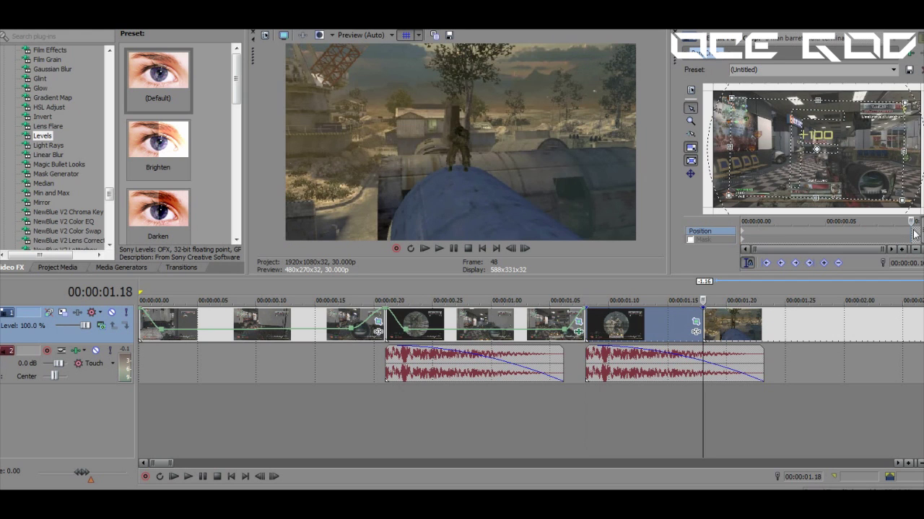
{"action": "left_click", "coordinate": [509, 248]}
{"action": "left_click", "coordinate": [509, 249]}
{"action": "left_click", "coordinate": [509, 249]}
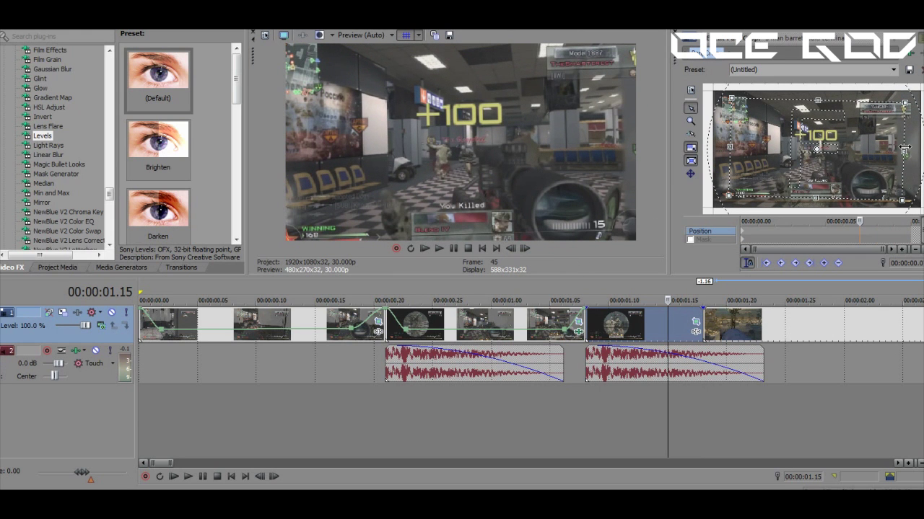
{"action": "left_click_drag", "start_coordinate": [904, 148], "coordinate": [923, 145]}
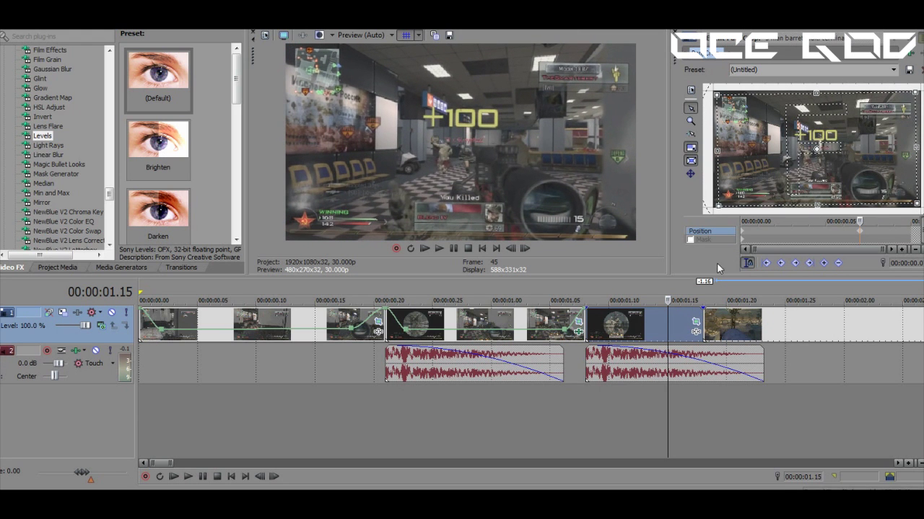
Shrink the Pan/Crop frame to a tiny area at the centre at 00:00:01.18 for an extreme zoom-in at the third clip's end.
{"action": "double_click", "coordinate": [524, 249]}
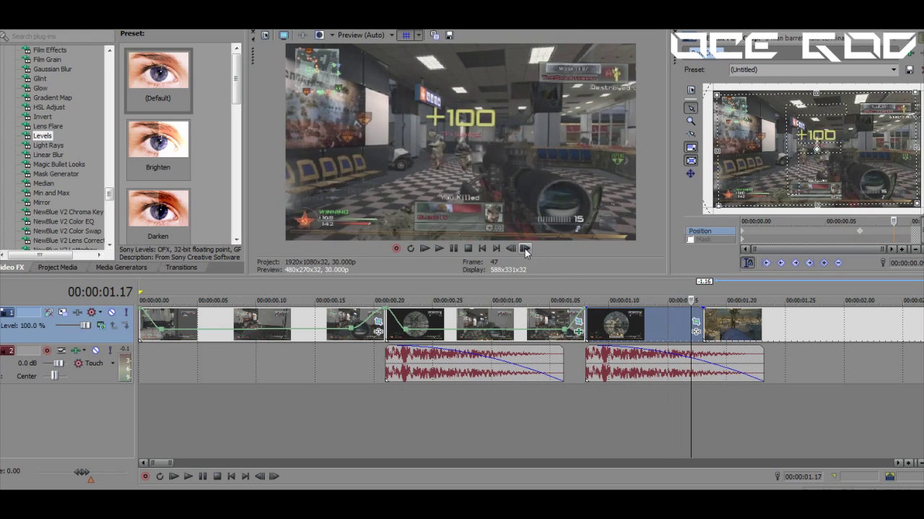
{"action": "left_click", "coordinate": [524, 249]}
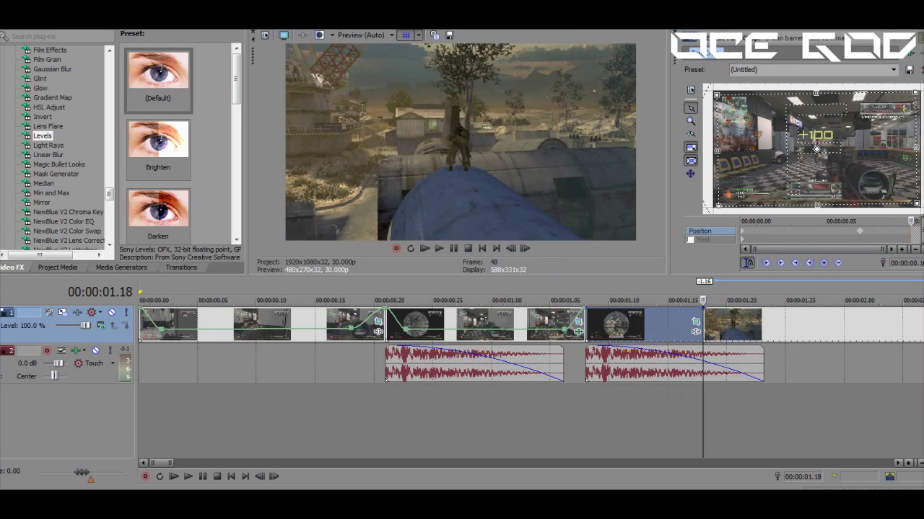
{"action": "left_click_drag", "start_coordinate": [912, 133], "coordinate": [820, 158]}
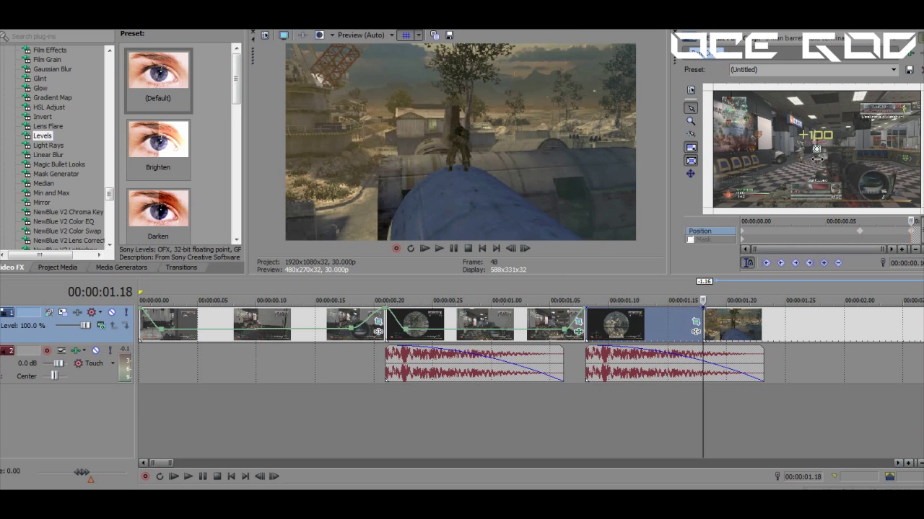
Add shake keyframes to the third clip's Pan/Crop at 00:00:01.10 and 00:00:01.12 by slightly adjusting the frame.
{"action": "left_click", "coordinate": [744, 238]}
{"action": "double_click", "coordinate": [526, 248]}
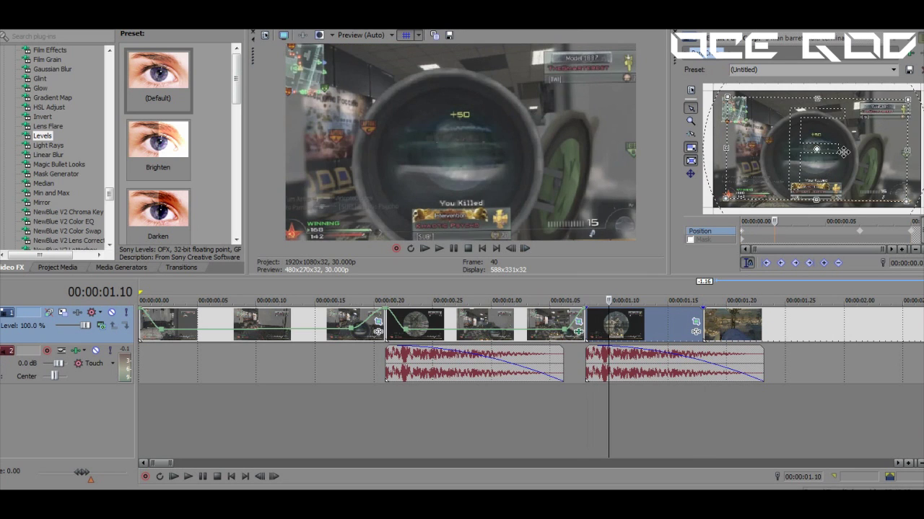
{"action": "double_click", "coordinate": [530, 252]}
{"action": "left_click_drag", "start_coordinate": [839, 181], "coordinate": [839, 180]}
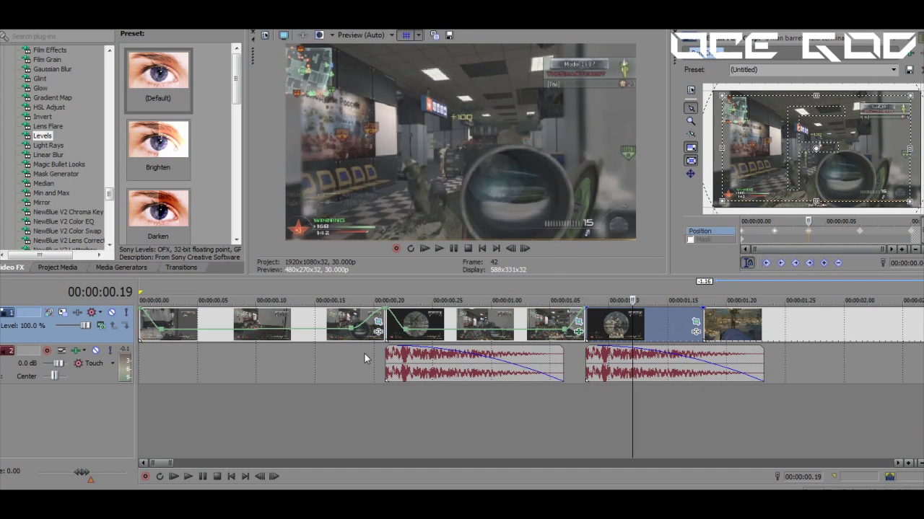
Delete the third clip's Pan/Crop keyframe at 00:00:01.12 and play back the edit to check the zoom and shake.
{"action": "left_click", "coordinate": [362, 360]}
{"action": "left_click", "coordinate": [439, 248]}
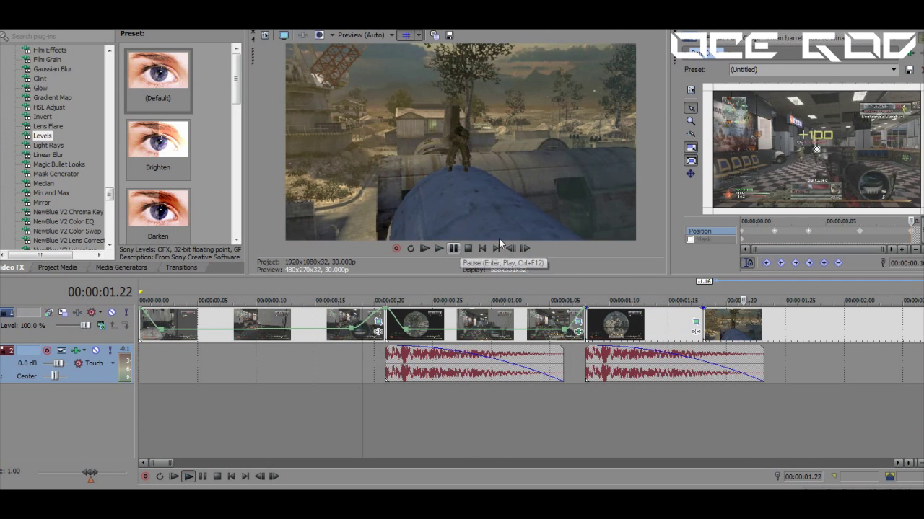
{"action": "left_click", "coordinate": [808, 231]}
{"action": "right_click", "coordinate": [809, 233]}
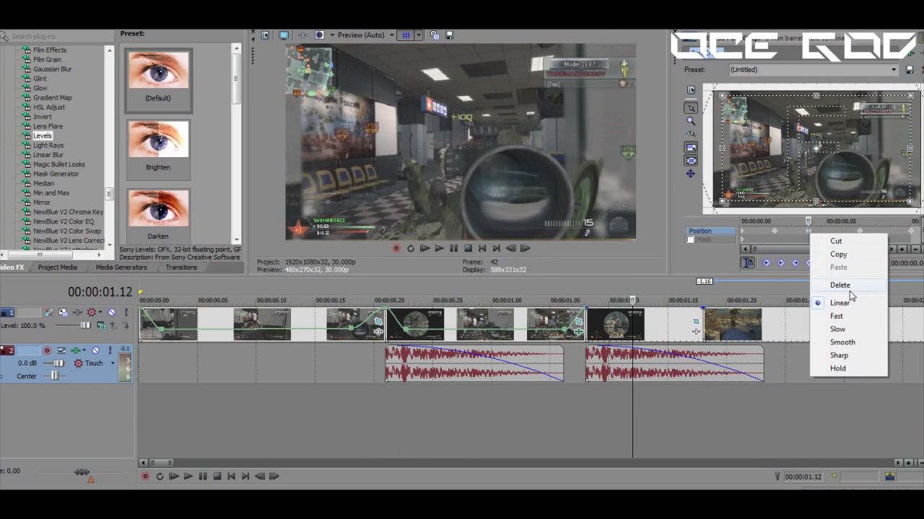
{"action": "left_click", "coordinate": [840, 285]}
{"action": "left_click", "coordinate": [438, 248]}
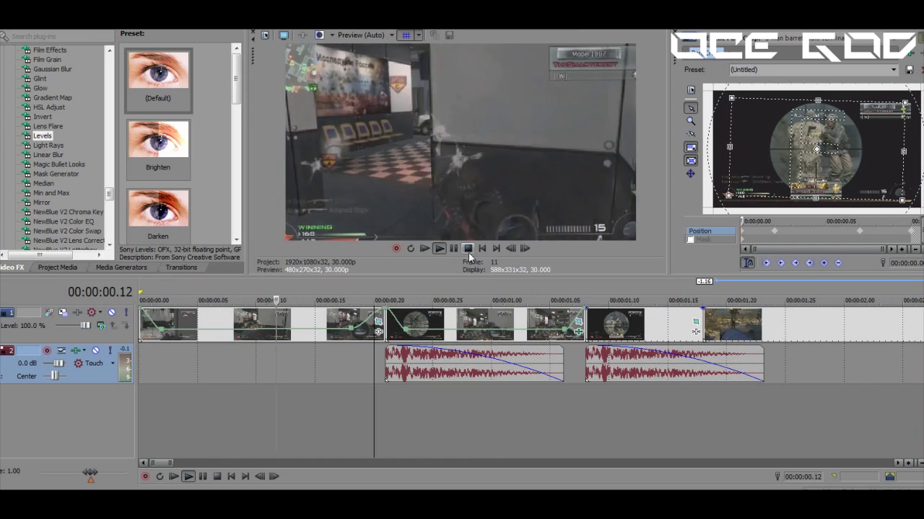
{"action": "left_click", "coordinate": [466, 250]}
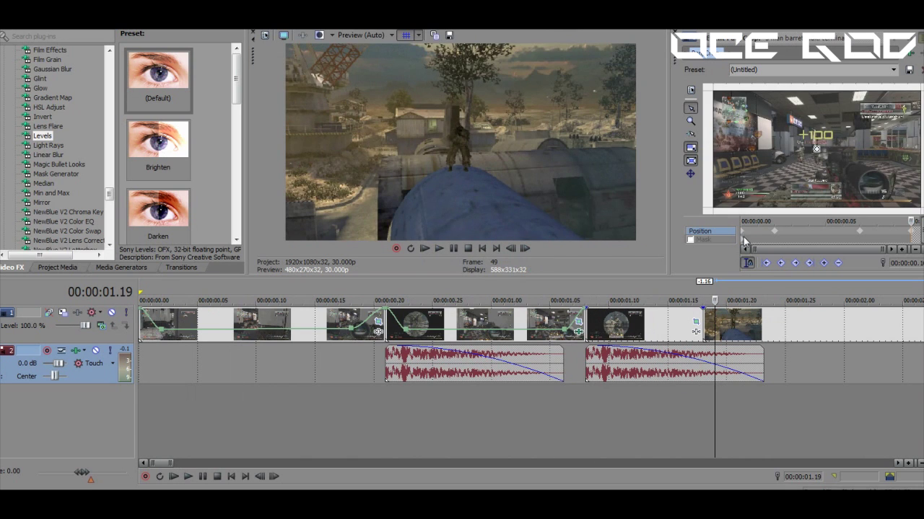
Delete the third clip's Pan/Crop keyframe at 00:00:01.10 and slightly shrink the frame at the 00:00:01.15 keyframe.
{"action": "left_click", "coordinate": [743, 234]}
{"action": "right_click", "coordinate": [774, 231]}
{"action": "left_click", "coordinate": [818, 293]}
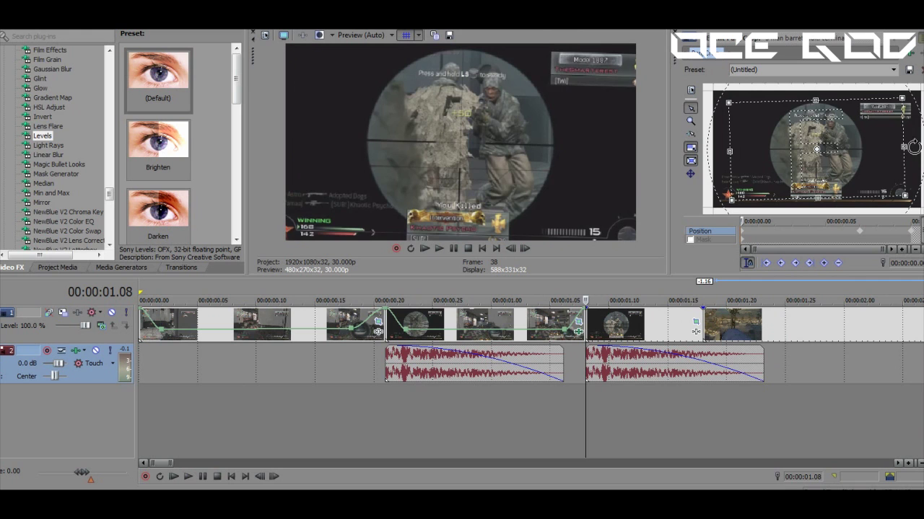
{"action": "left_click", "coordinate": [859, 231]}
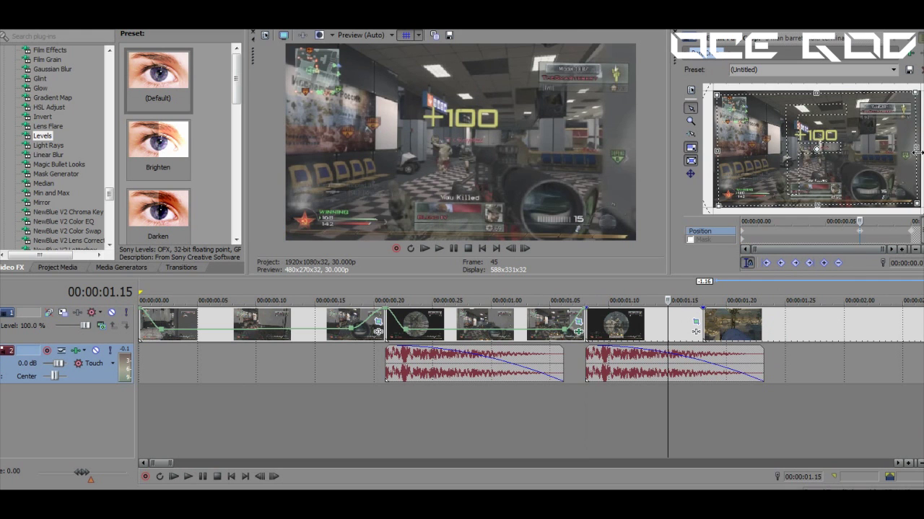
{"action": "left_click_drag", "start_coordinate": [920, 153], "coordinate": [909, 154]}
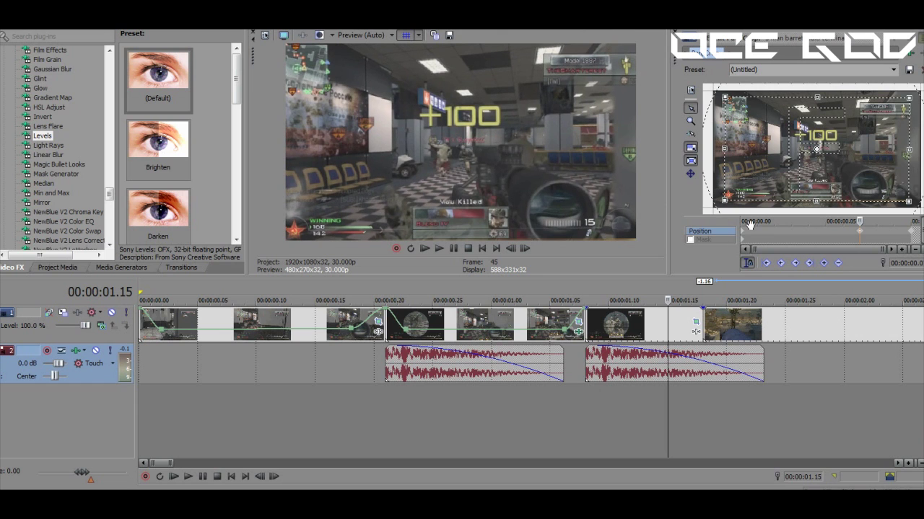
Add a new shake keyframe to the third clip's Pan/Crop at 00:00:01.10 by nudging the frame slightly.
{"action": "left_click", "coordinate": [743, 232]}
{"action": "left_click", "coordinate": [524, 249]}
{"action": "left_click", "coordinate": [524, 249]}
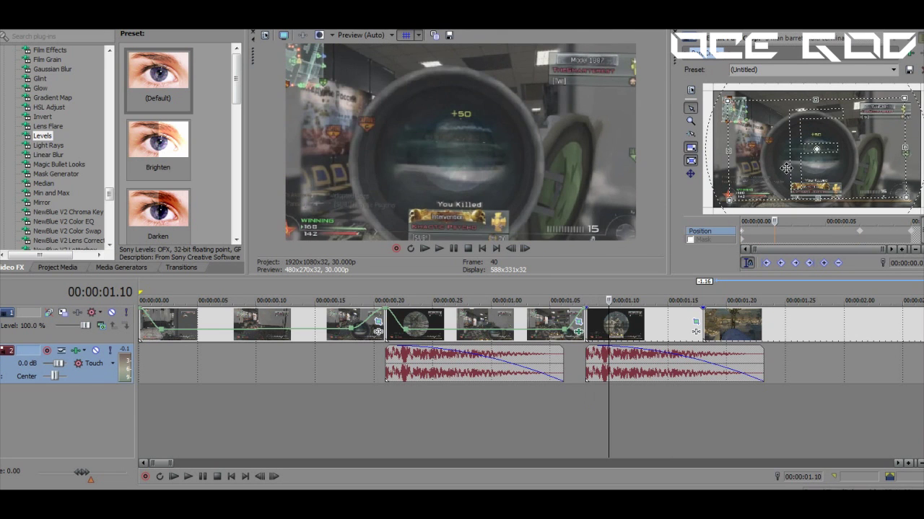
{"action": "left_click_drag", "start_coordinate": [782, 166], "coordinate": [785, 168]}
Play back the edit from the start to check the third clip's zoom and shake, and close its Pan/Crop settings.
{"action": "left_click", "coordinate": [314, 395]}
{"action": "left_click", "coordinate": [438, 248]}
{"action": "left_click", "coordinate": [428, 252]}
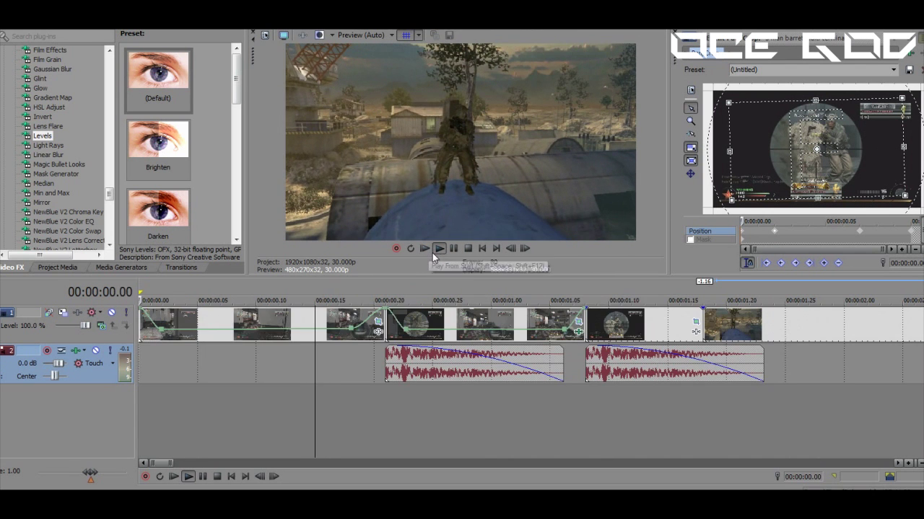
{"action": "left_click", "coordinate": [434, 253]}
{"action": "left_click", "coordinate": [432, 252]}
{"action": "left_click", "coordinate": [427, 249]}
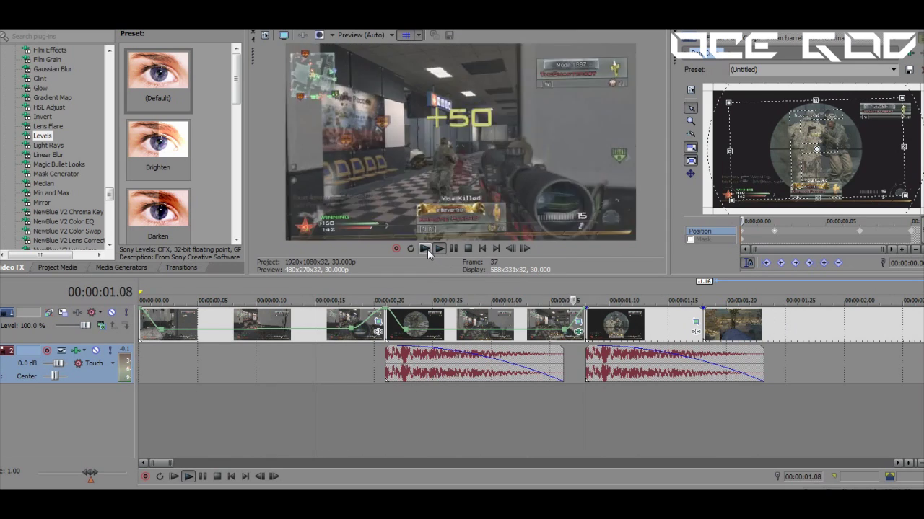
{"action": "left_click", "coordinate": [428, 249]}
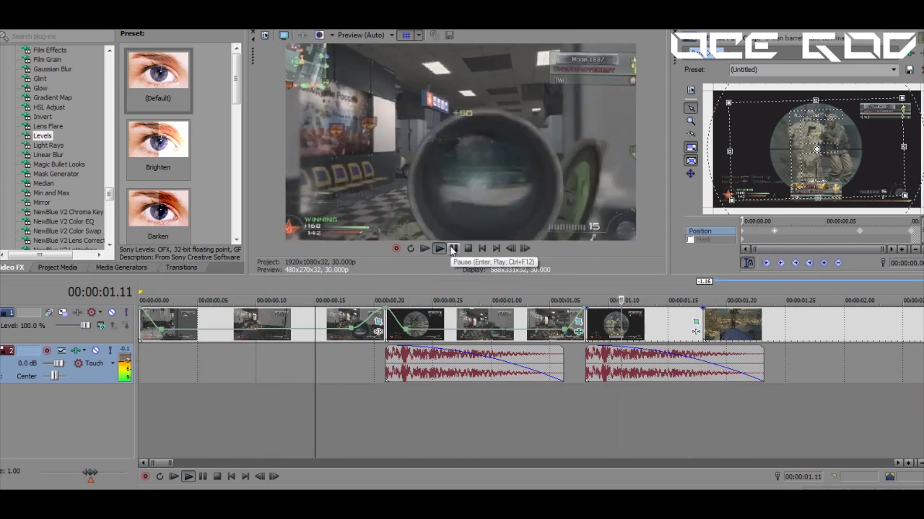
{"action": "left_click", "coordinate": [453, 249]}
{"action": "left_click", "coordinate": [673, 33]}
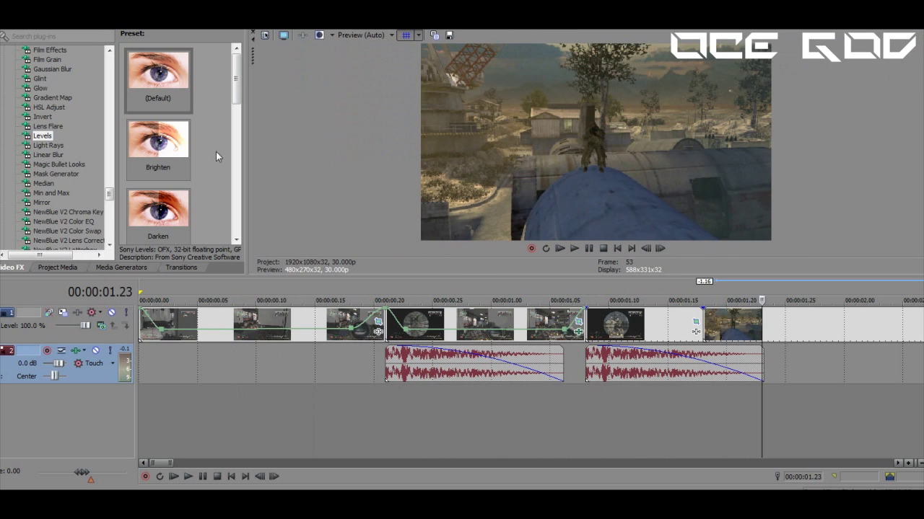
Apply the Levels effect with the Default preset to the third clip and enable keyframe animation for Input end.
{"action": "left_click_drag", "start_coordinate": [654, 313], "coordinate": [654, 313]}
{"action": "left_click_drag", "start_coordinate": [770, 270], "coordinate": [843, 269]}
{"action": "left_click", "coordinate": [897, 108]}
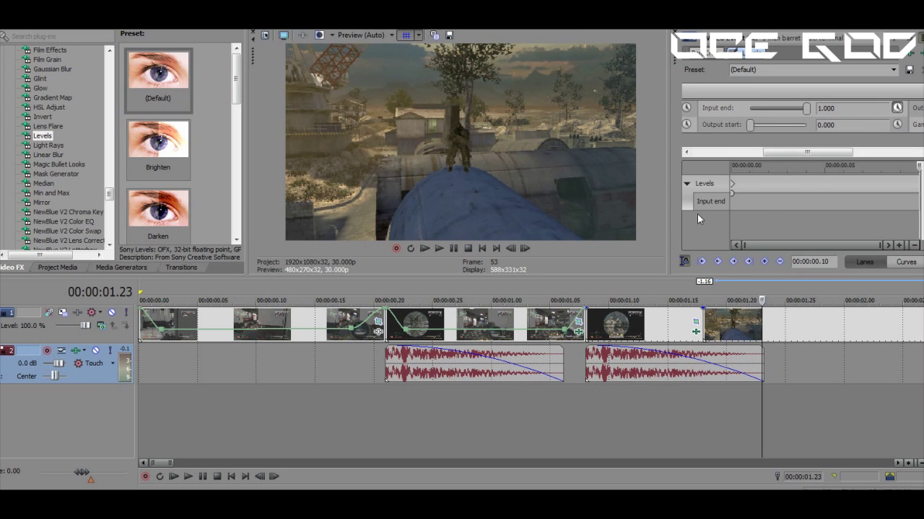
Animate the third clip's Levels Input end from a reduced value at its start to 1.000 at its end, and play back the flash.
{"action": "left_click", "coordinate": [733, 196]}
{"action": "mouse_move", "coordinate": [807, 110]}
{"action": "left_mouse_down"}
{"action": "mouse_move", "coordinate": [778, 110]}
{"action": "mouse_move", "coordinate": [870, 151]}
{"action": "left_mouse_up"}
{"action": "left_click", "coordinate": [813, 185]}
{"action": "left_click_drag", "start_coordinate": [813, 185], "coordinate": [917, 202]}
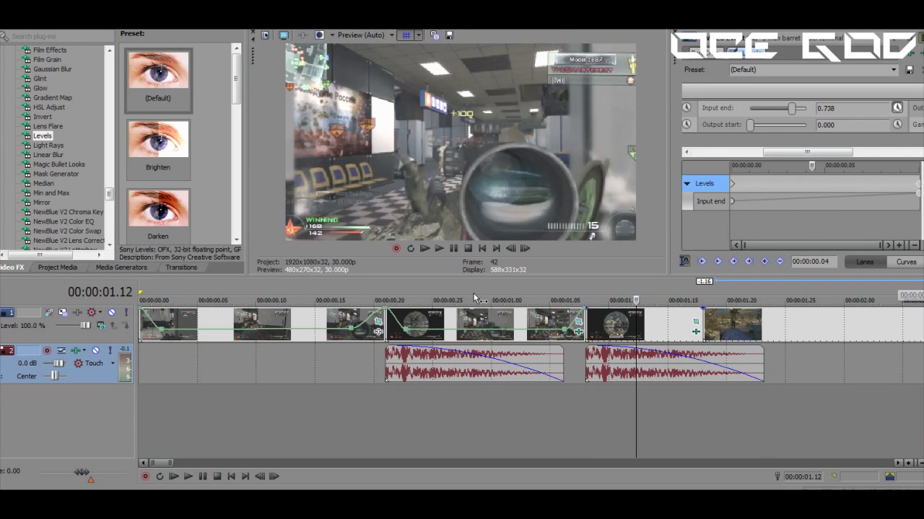
{"action": "left_click", "coordinate": [424, 248]}
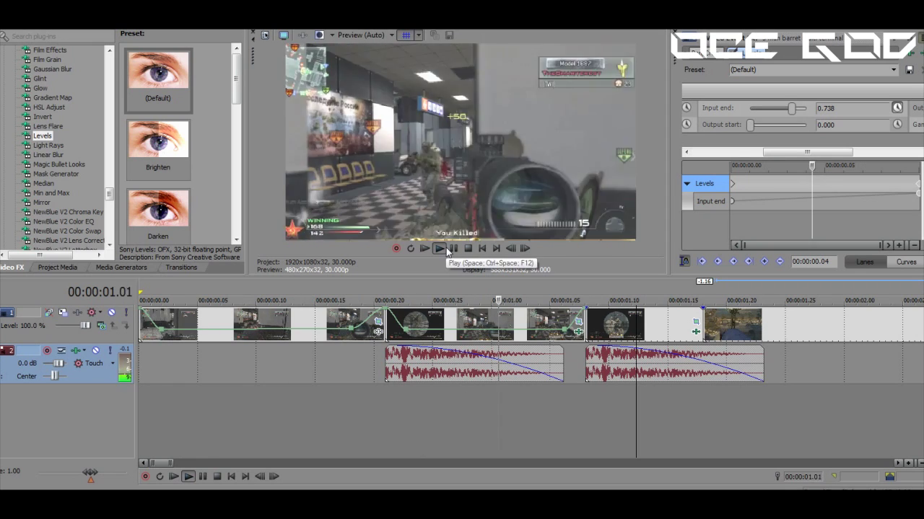
{"action": "left_click", "coordinate": [442, 249]}
{"action": "left_click", "coordinate": [454, 249]}
Give the third clip a velocity envelope that dips between its two ends, and play back the edit to check the ramp.
{"action": "right_click", "coordinate": [615, 341]}
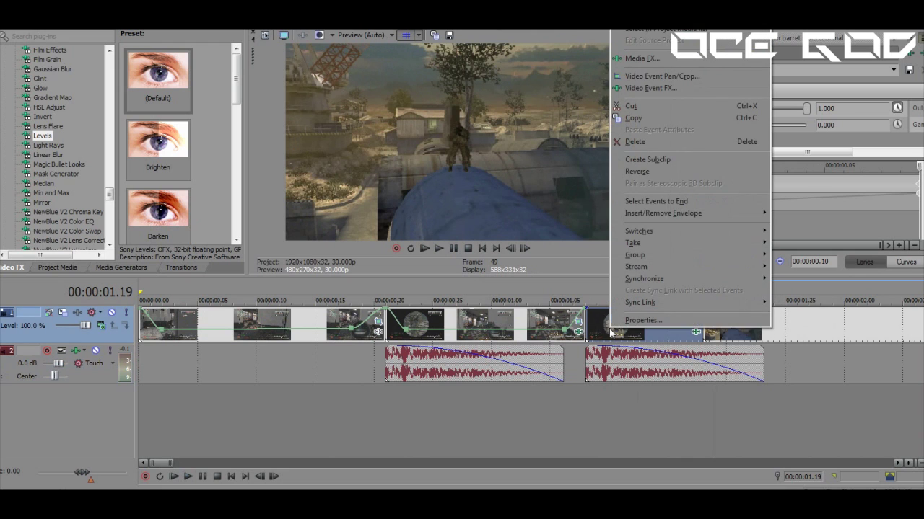
{"action": "mouse_move", "coordinate": [699, 207]}
{"action": "left_click", "coordinate": [790, 215]}
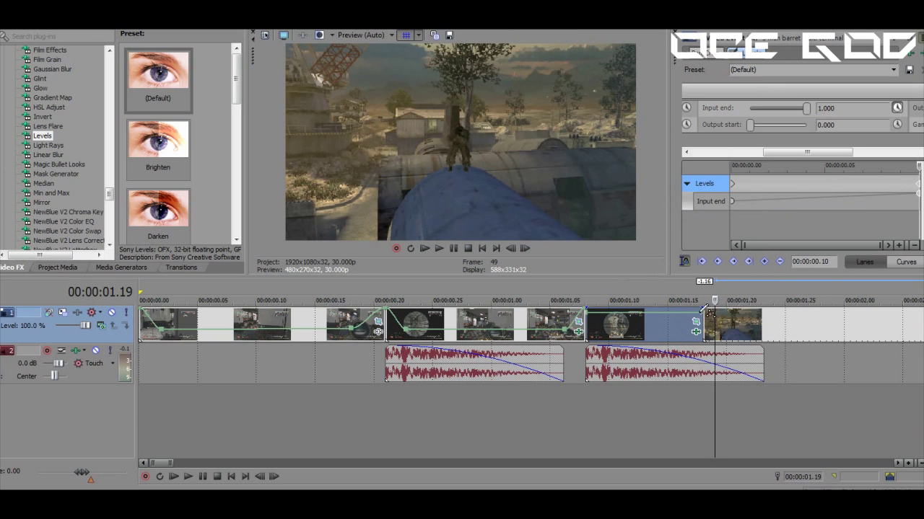
{"action": "mouse_move", "coordinate": [690, 315]}
{"action": "left_mouse_down"}
{"action": "mouse_move", "coordinate": [610, 332]}
{"action": "mouse_move", "coordinate": [679, 330]}
{"action": "left_mouse_up"}
{"action": "left_click", "coordinate": [658, 319], "text": "shift"}
{"action": "left_click", "coordinate": [426, 247]}
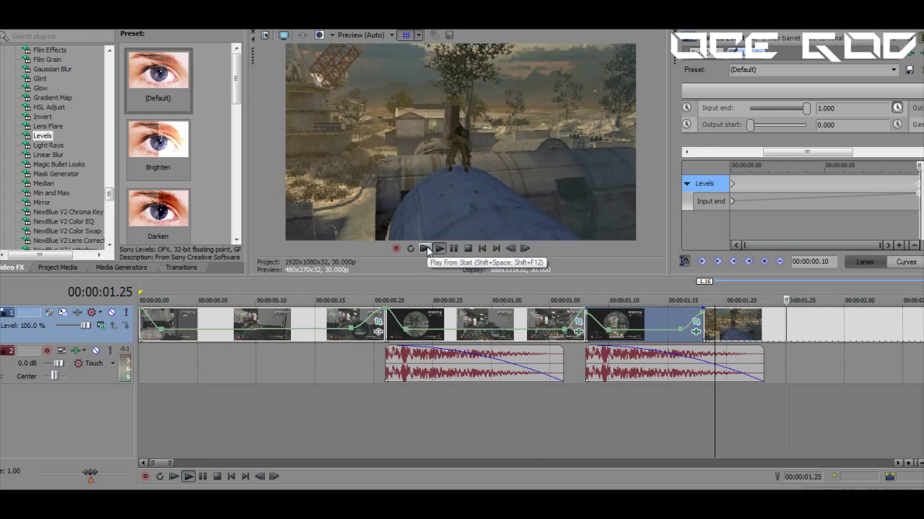
{"action": "left_click", "coordinate": [426, 247]}
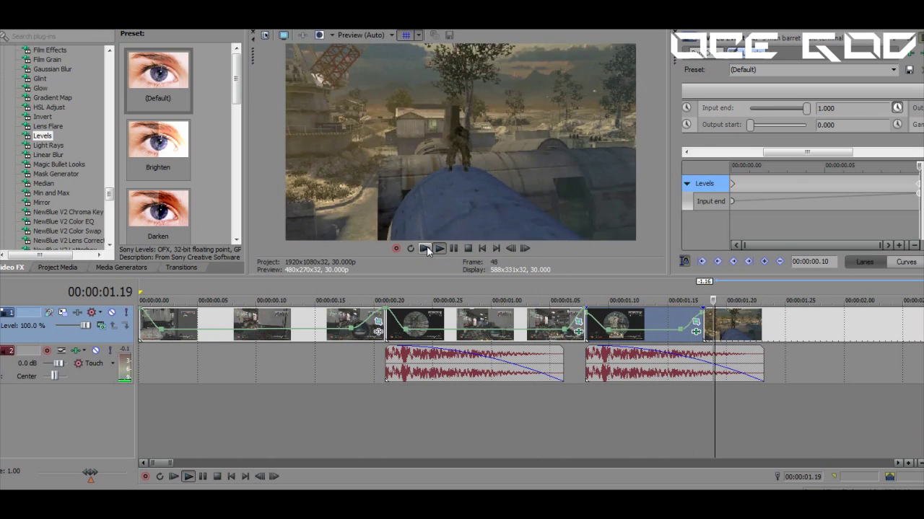
{"action": "left_click", "coordinate": [675, 32]}
{"action": "left_click", "coordinate": [560, 248]}
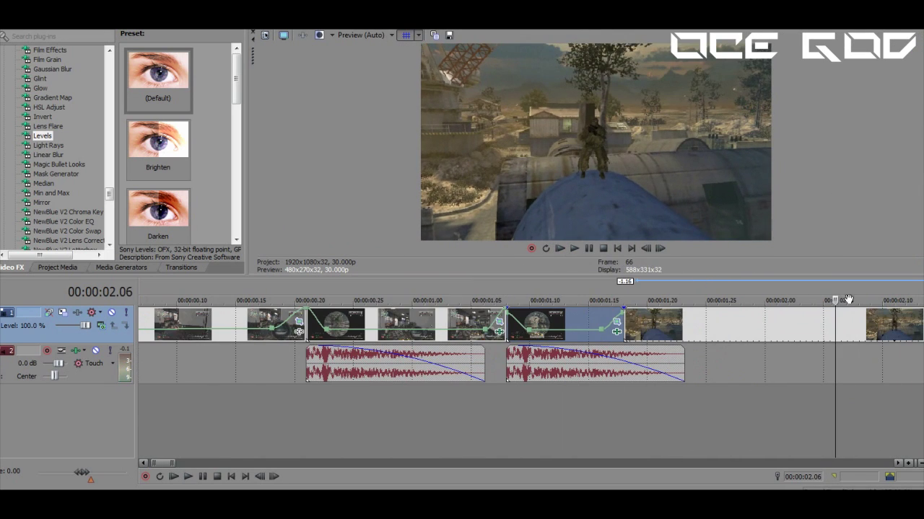
Split the cinematic clip at 00:00:02.05 and delete the part after the split.
{"action": "left_click", "coordinate": [827, 330]}
{"action": "right_click", "coordinate": [864, 326]}
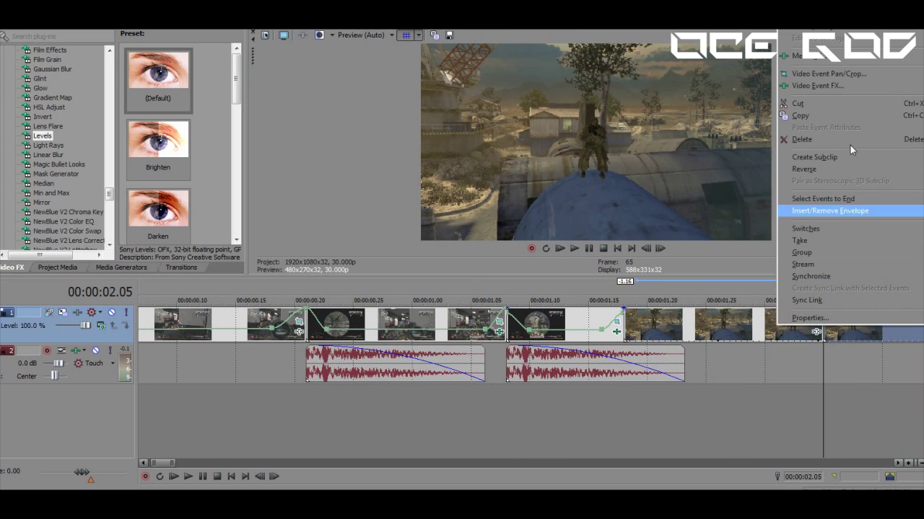
{"action": "left_click", "coordinate": [823, 140]}
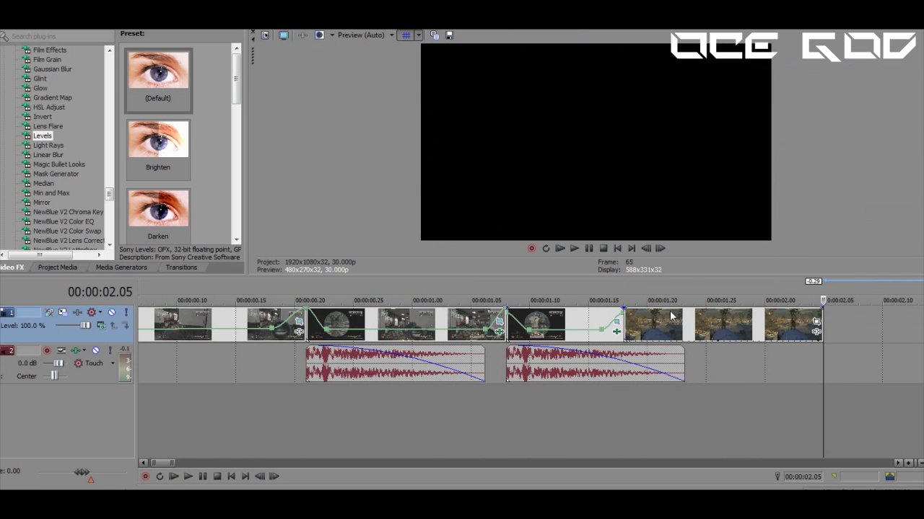